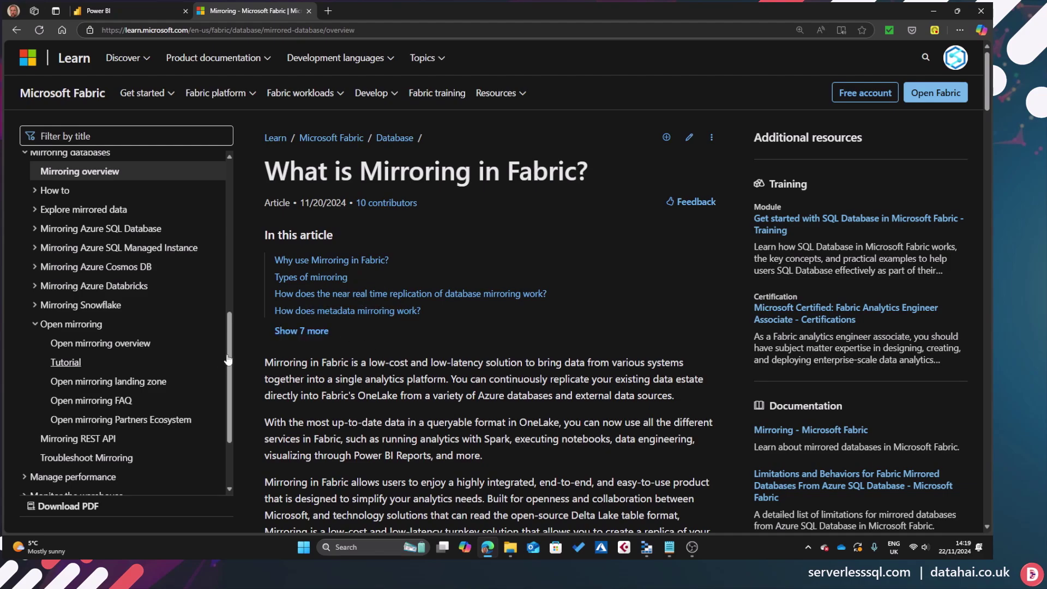
drag(230, 338, 240, 192)
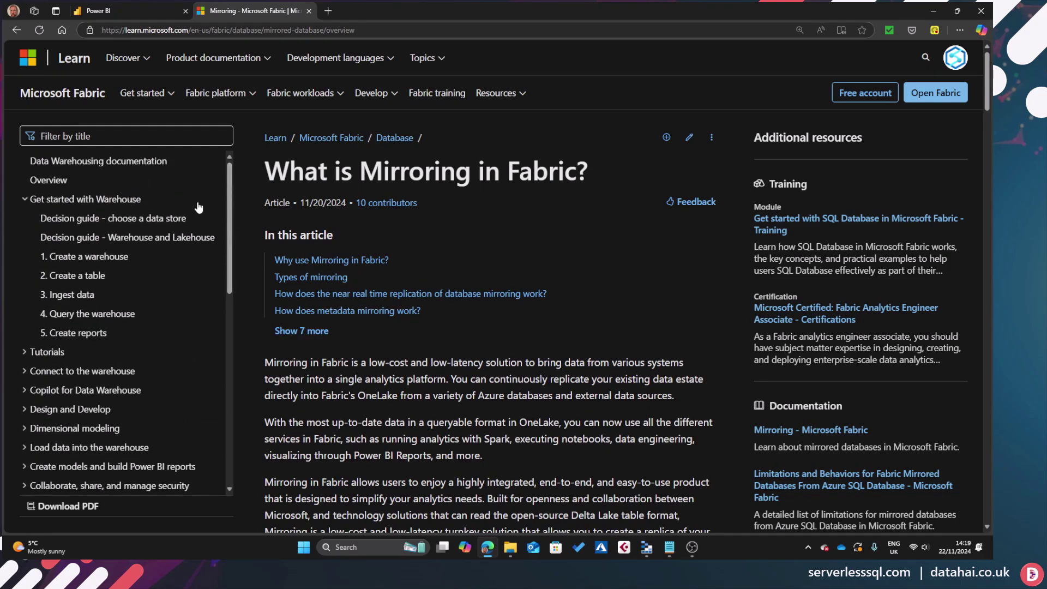
drag(231, 234, 231, 321)
scroll(172, 313, down, 5)
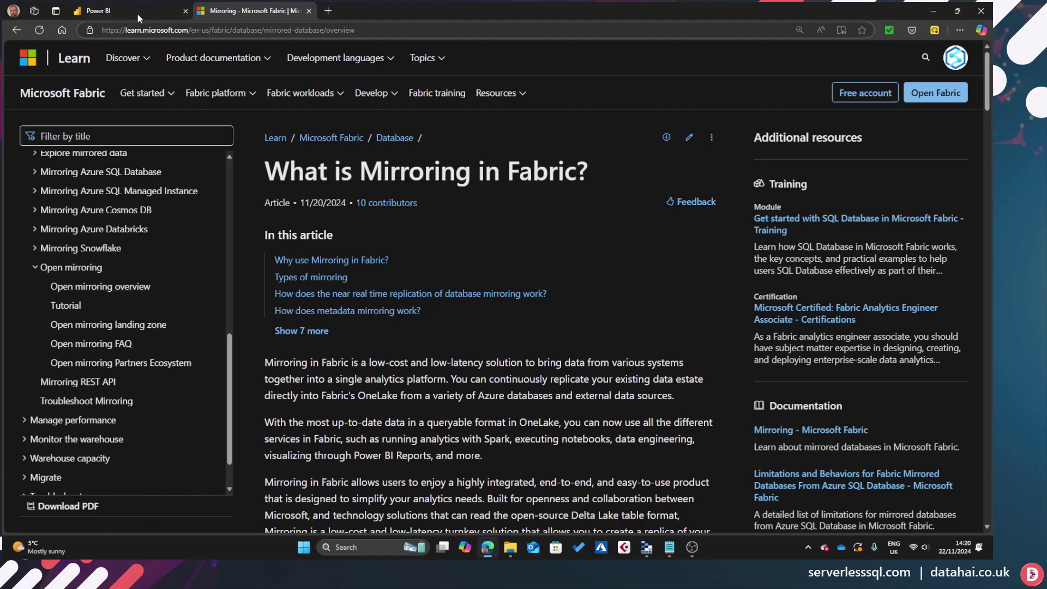
Start a Mirrored database (preview) item in the Open Mirroring folder, naming it DE_SQL_MIRROR_SOURCE
click(164, 10)
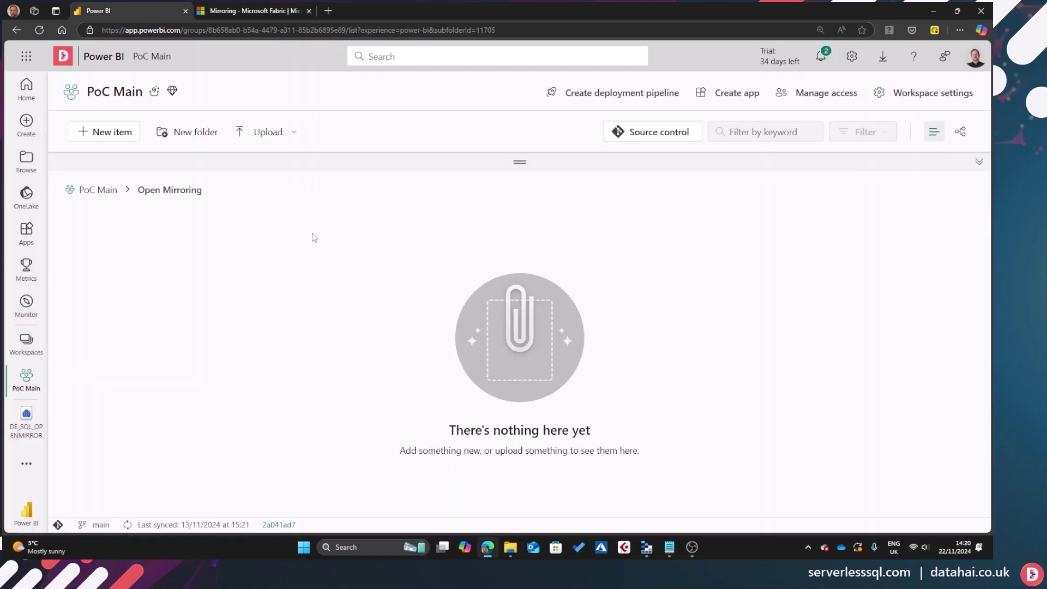
click(123, 138)
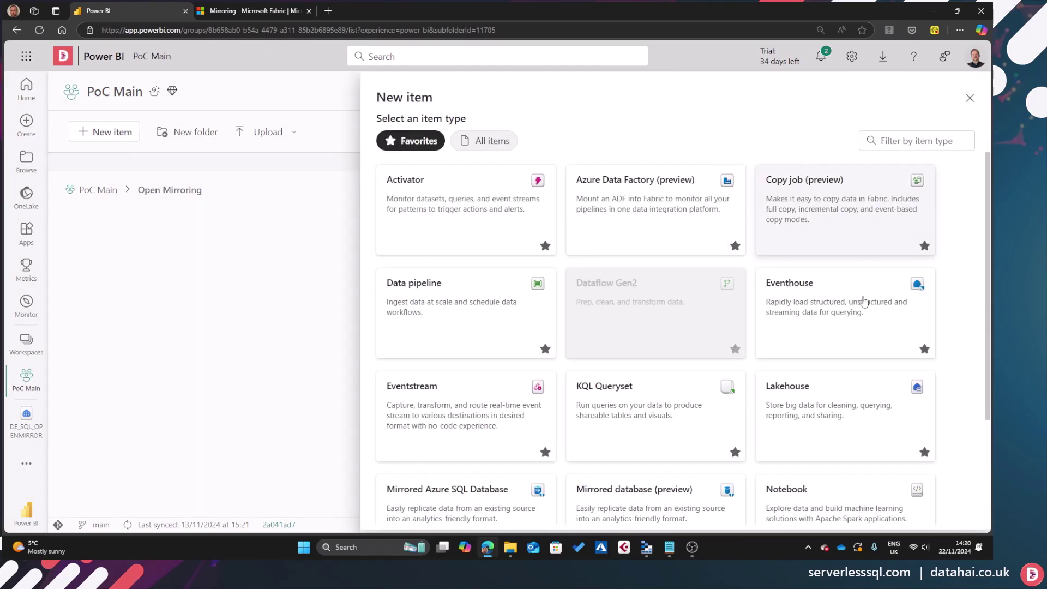
drag(991, 384, 981, 455)
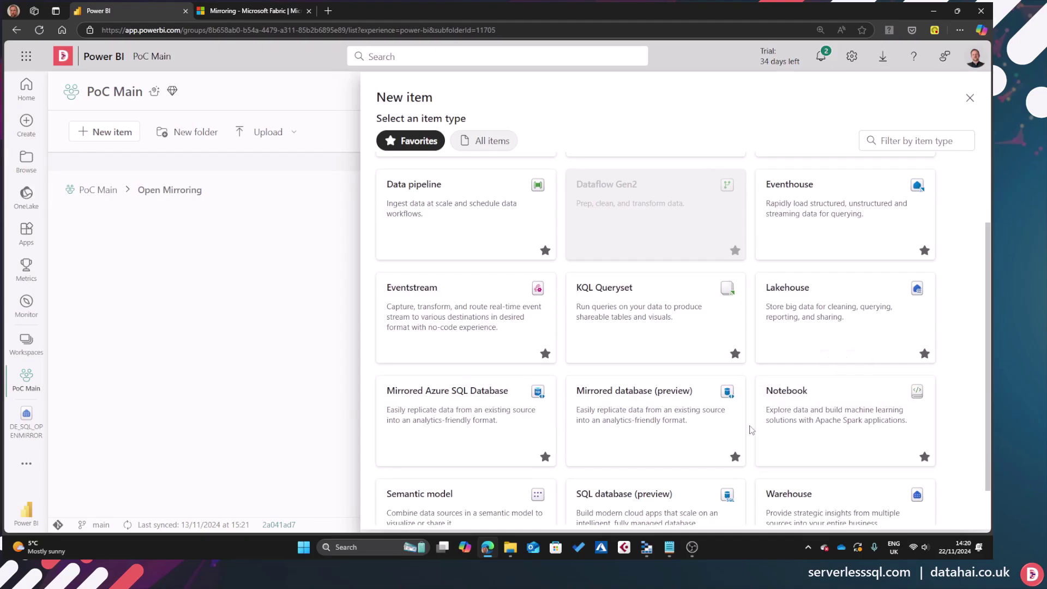
click(621, 401)
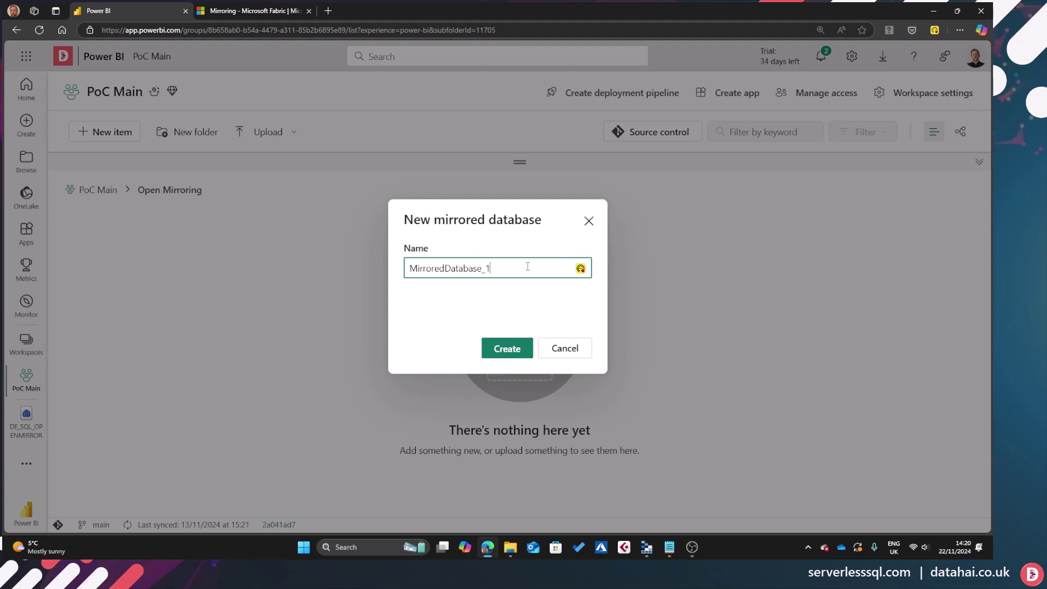
drag(525, 267, 377, 272)
text(DE_SQL_M<IRROR_SOURCE)
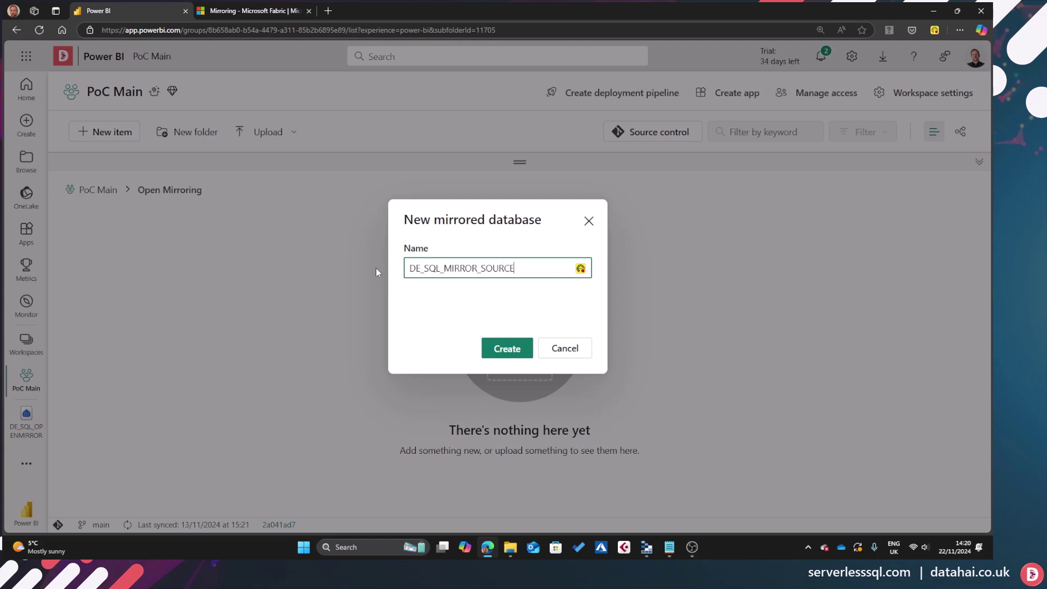
Create the DE_SQL_MIRROR_SOURCE mirrored database and let provisioning finish
click(505, 350)
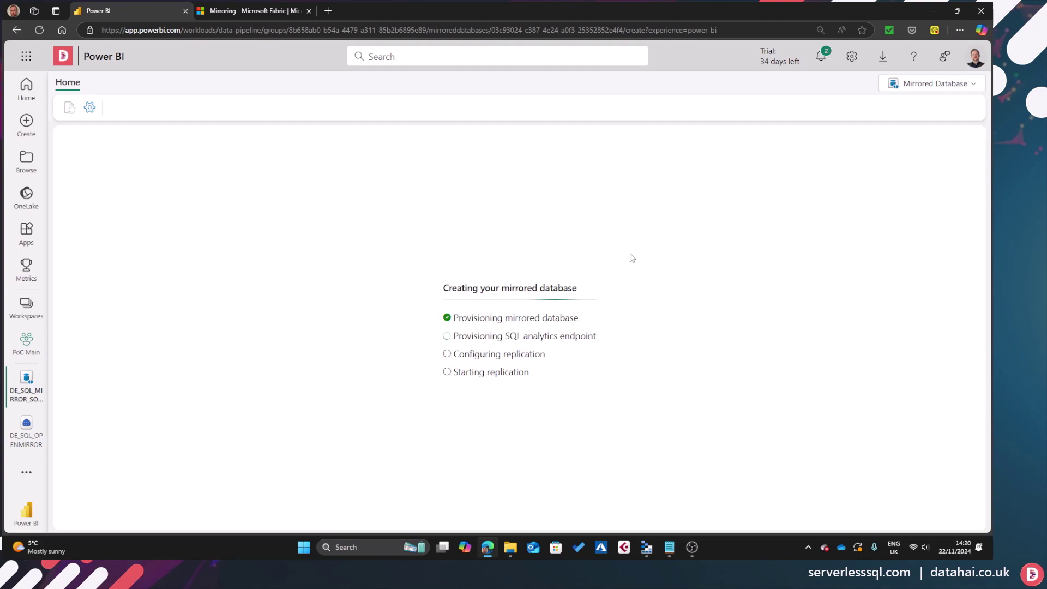
Bring the _metadata.json Notepad window forward and highlight its EmployeeID key column
mouse_move(671, 541)
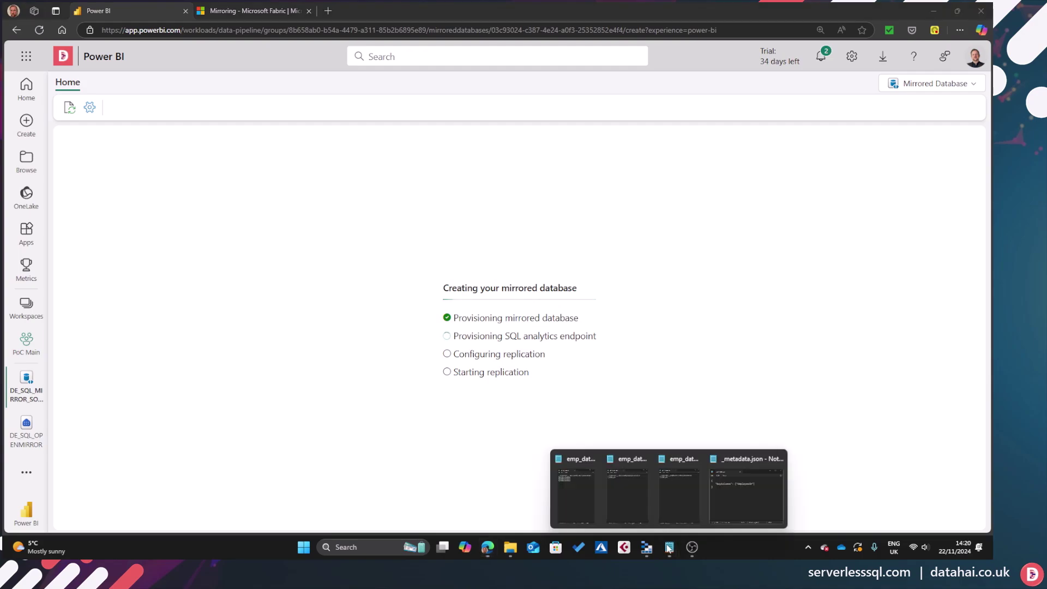
click(744, 490)
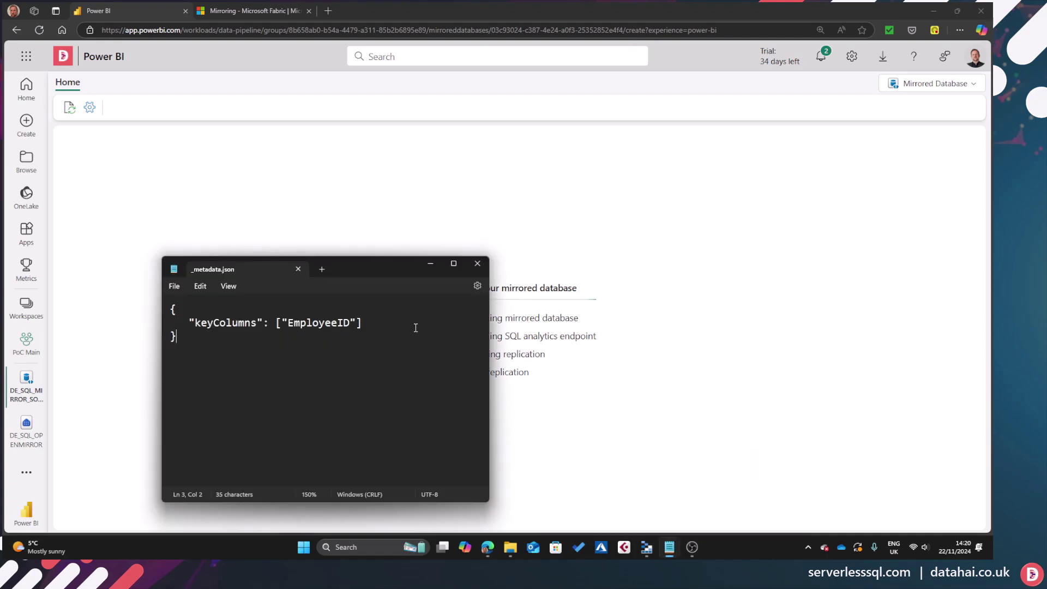
drag(379, 264, 363, 231)
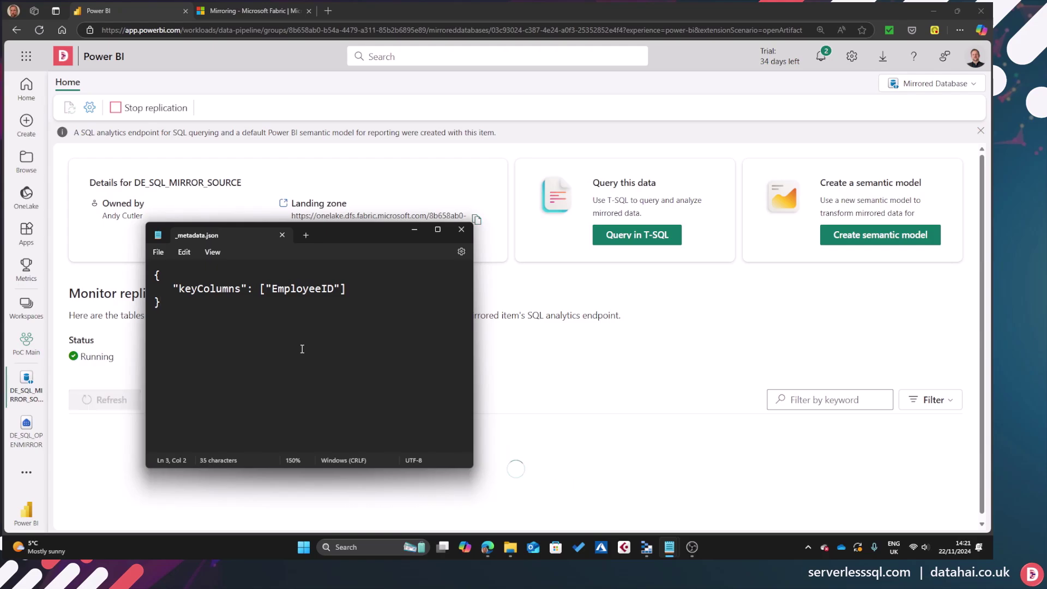
click(302, 289)
double_click(302, 289)
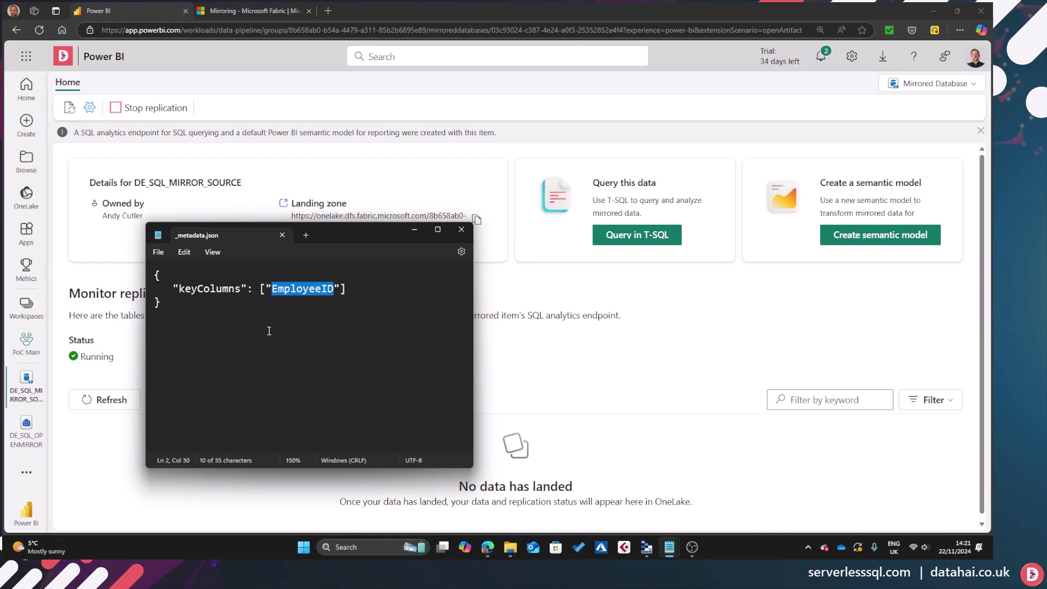
click(269, 331)
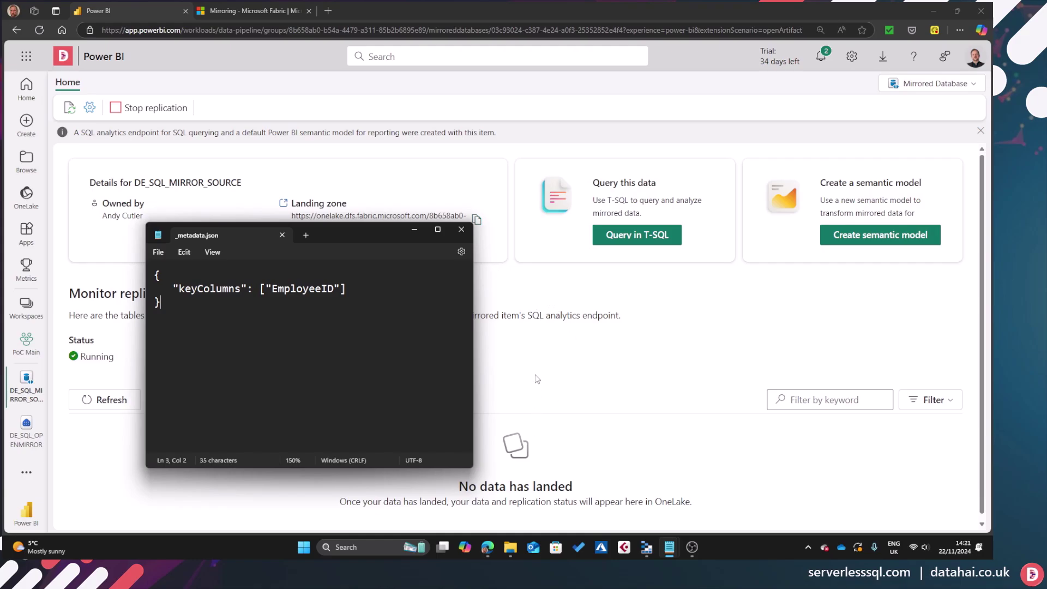
Close Notepad to reveal DE_SQL_MIRROR_SOURCE's Files/LandingZone path and Running status
click(461, 230)
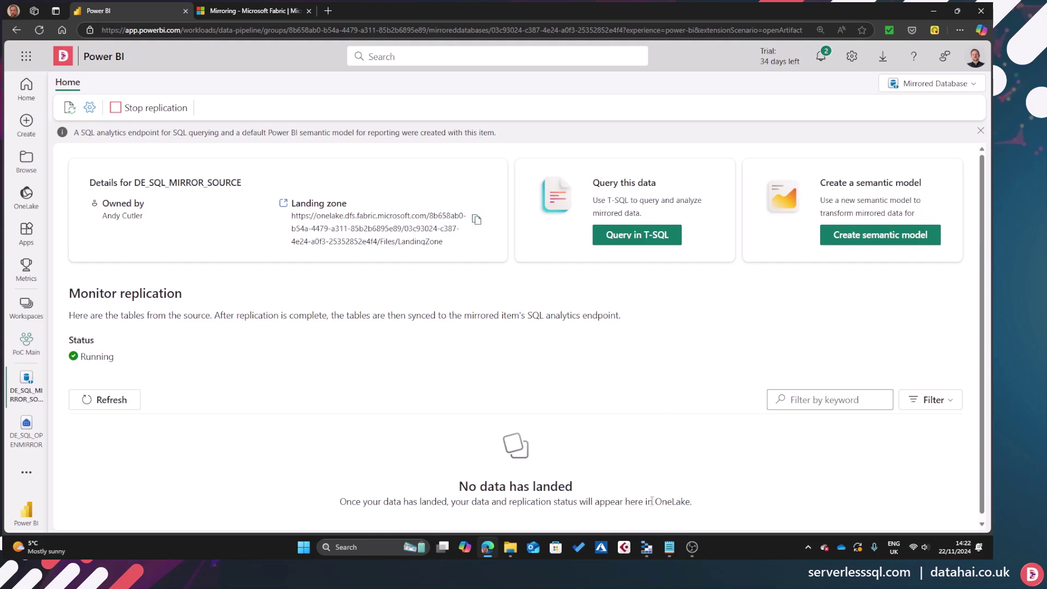
Add an OAuth ADLS Gen2 connection to the pasted landing zone URL, named fabricopenmirror
click(647, 547)
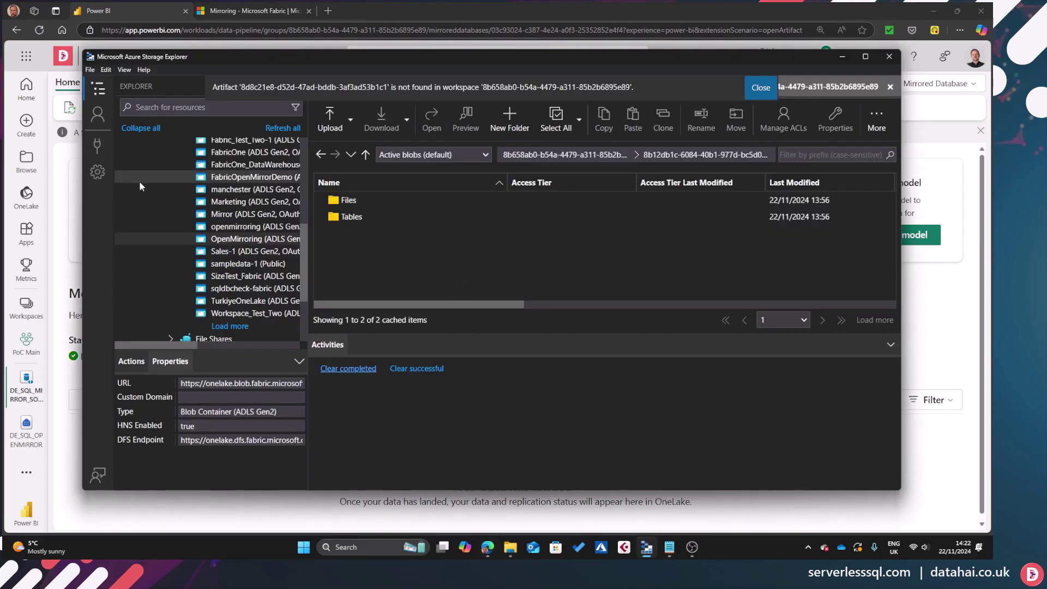
click(98, 146)
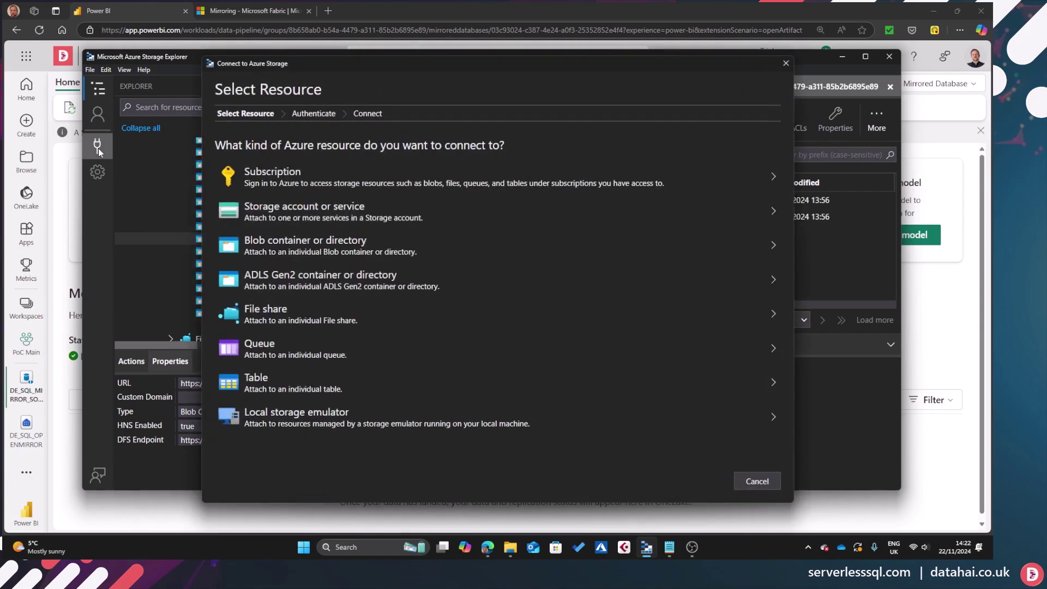
click(308, 282)
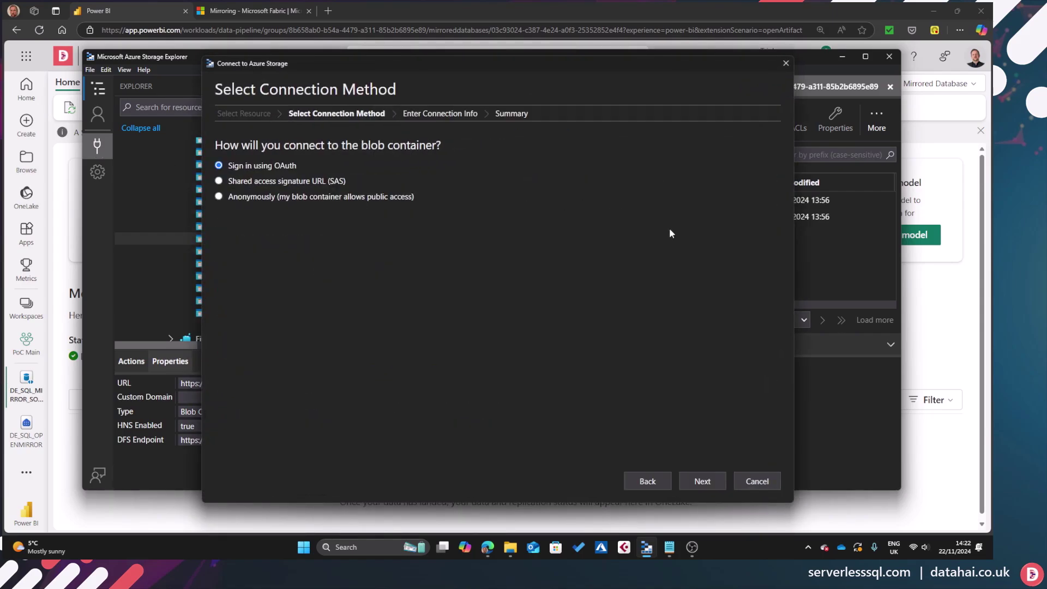
click(702, 481)
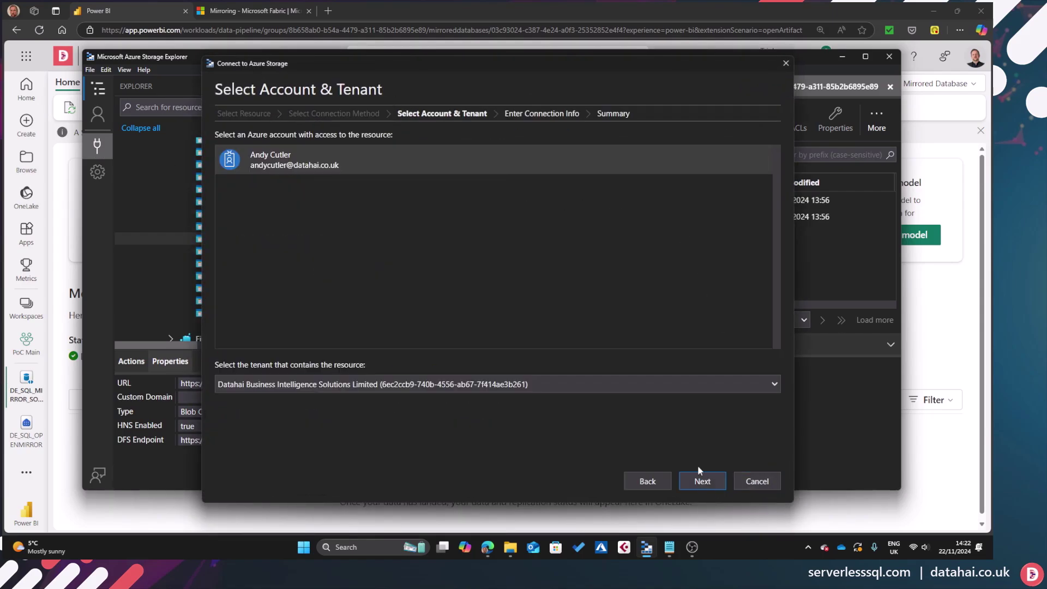
click(701, 482)
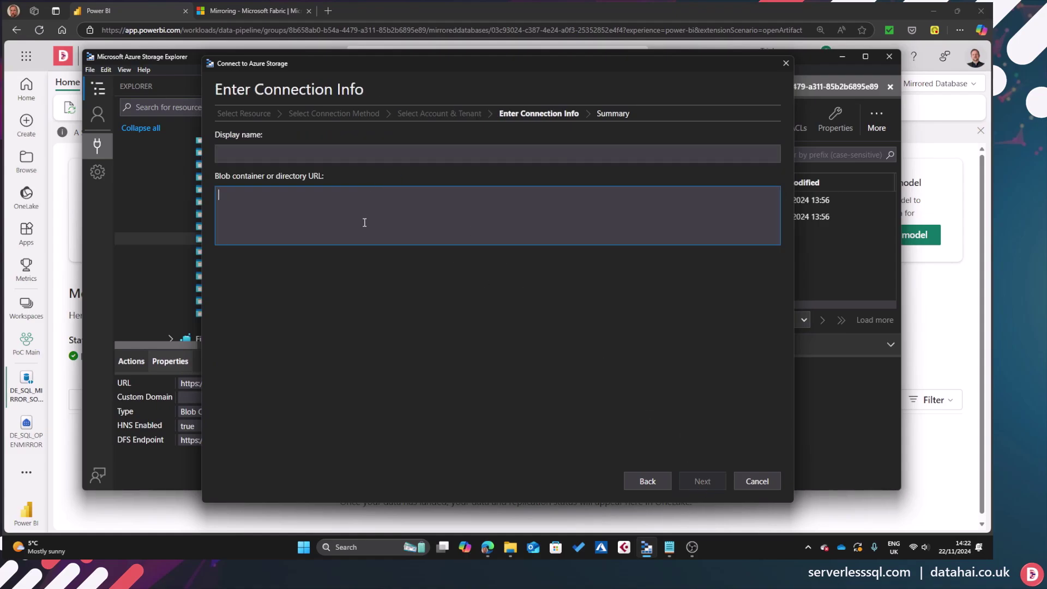
text(https://onelake.dfs.fabric.microsoft.com/8b658ab0-b54a-4479-a311-85b2b6895e89/03c93024-c387-4e24-a0f3-25352852e4f4/Files/LandingZone)
drag(398, 153, 169, 140)
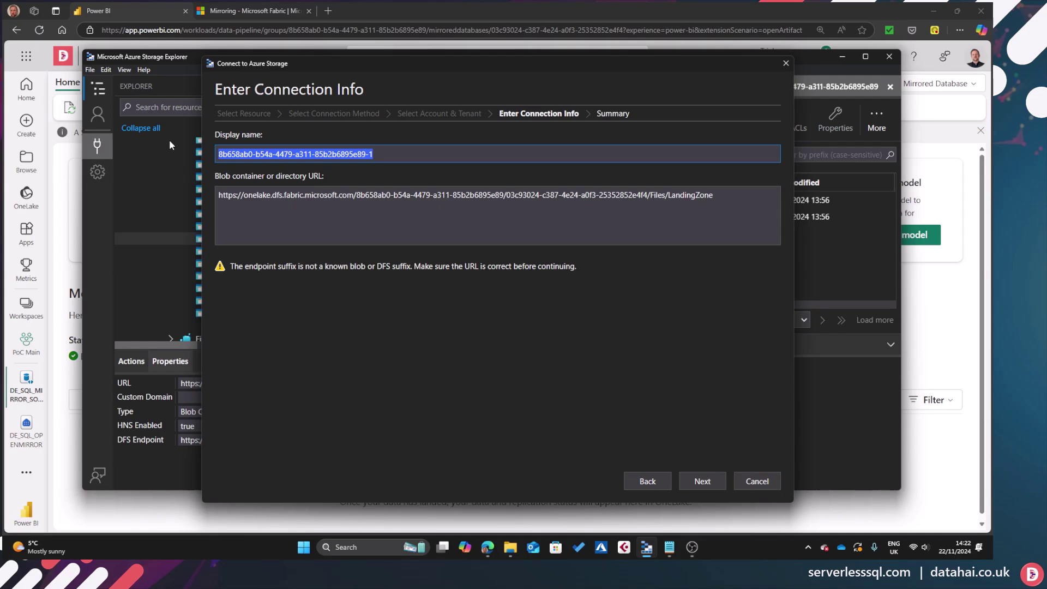
text(fabric)
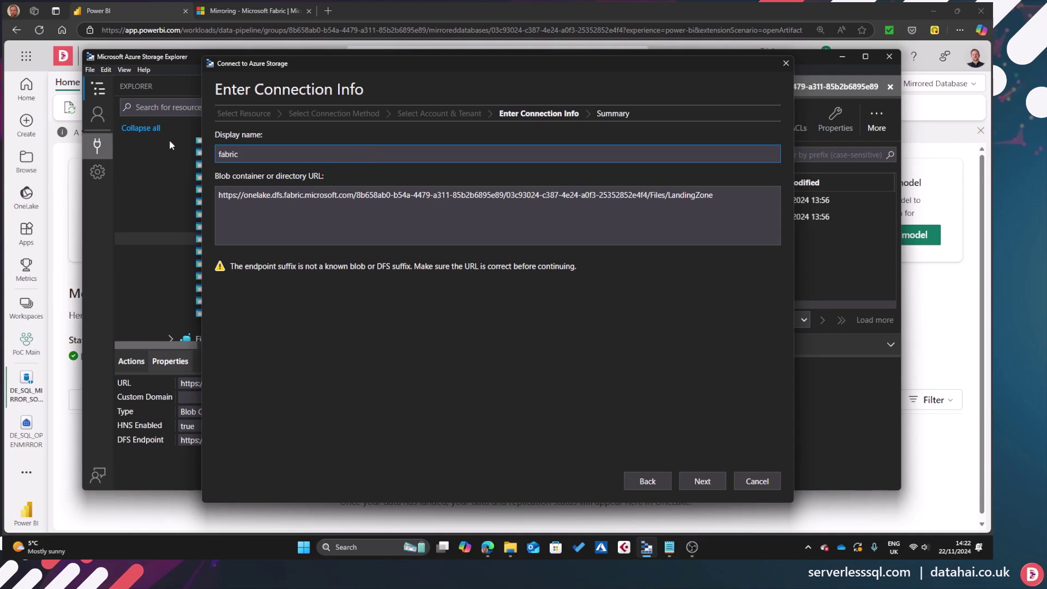
text(openmirror)
click(714, 483)
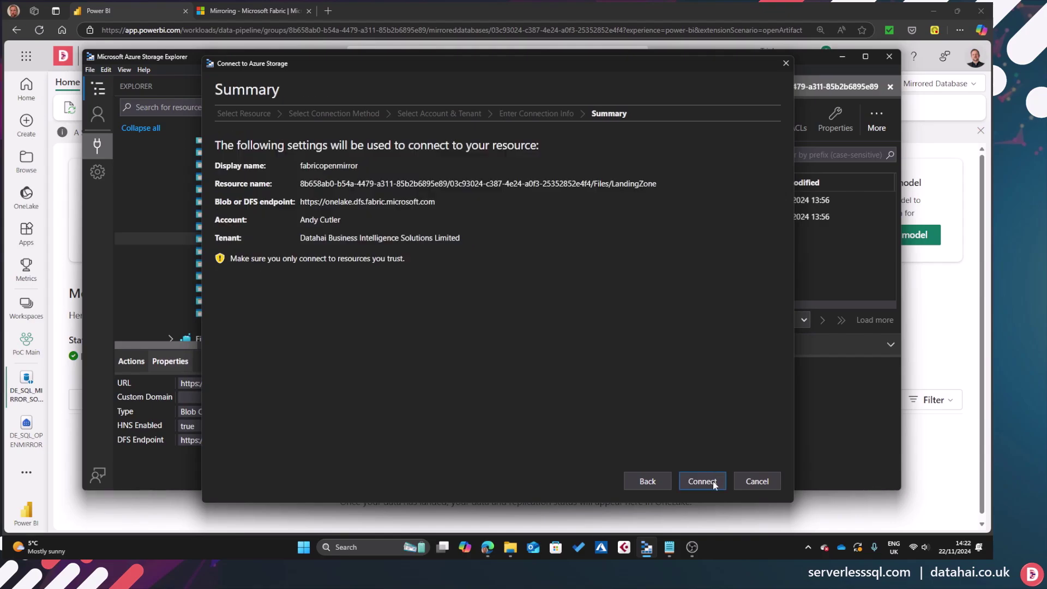
click(702, 482)
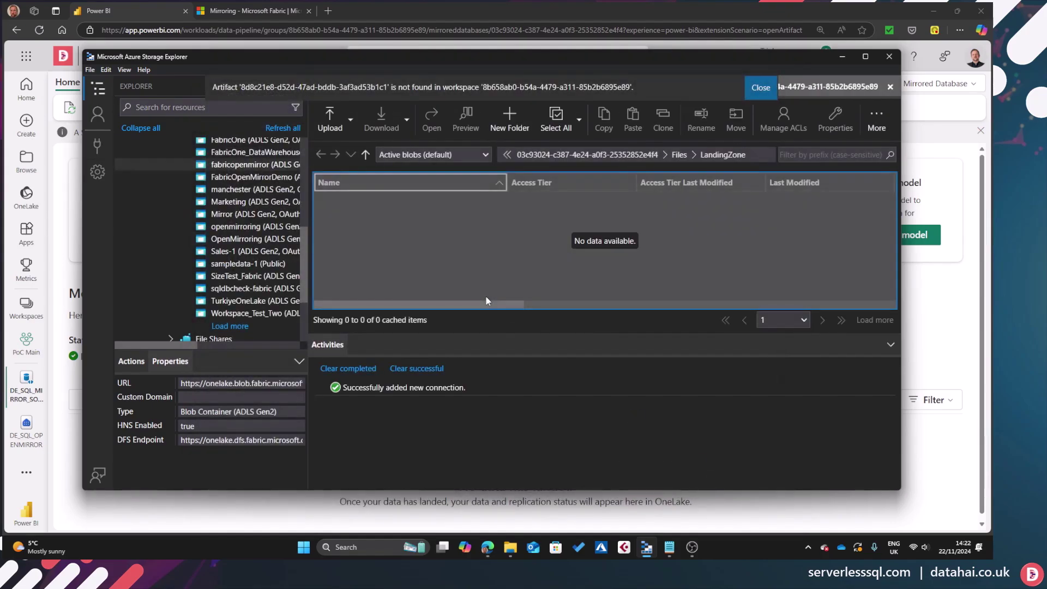
click(679, 155)
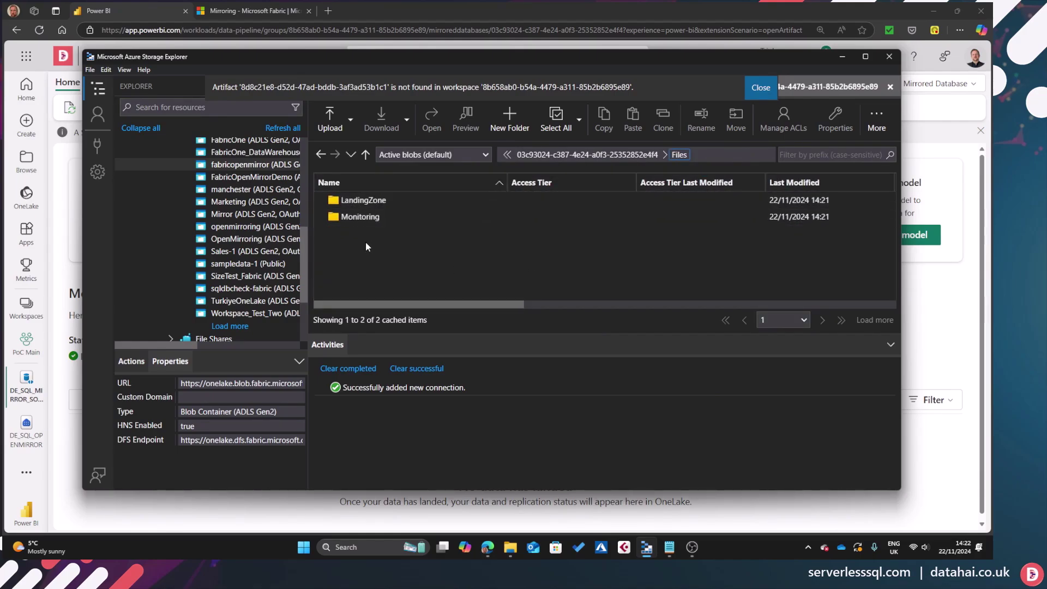
double_click(362, 218)
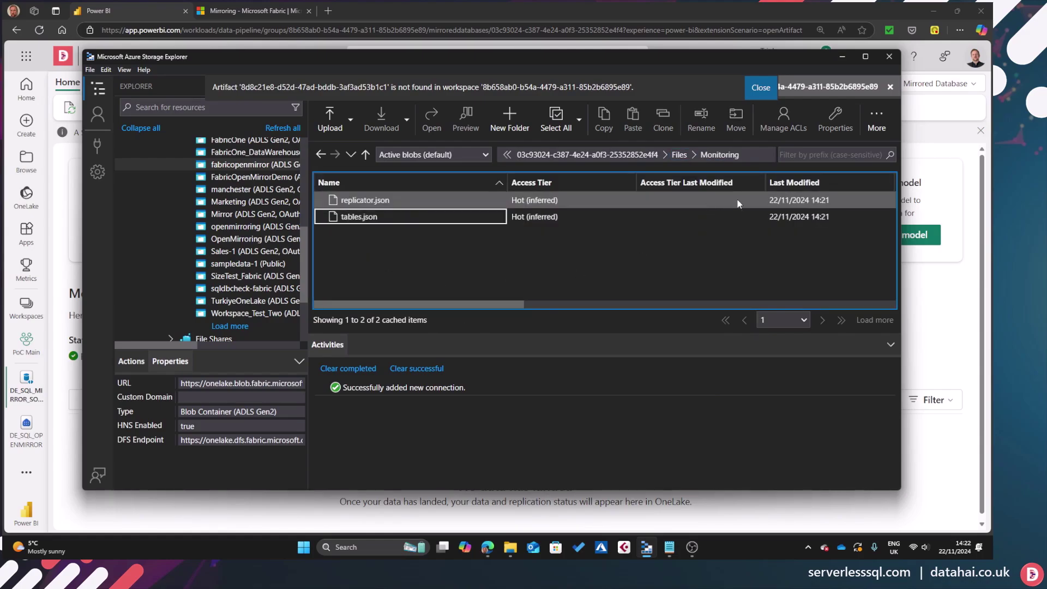
click(680, 156)
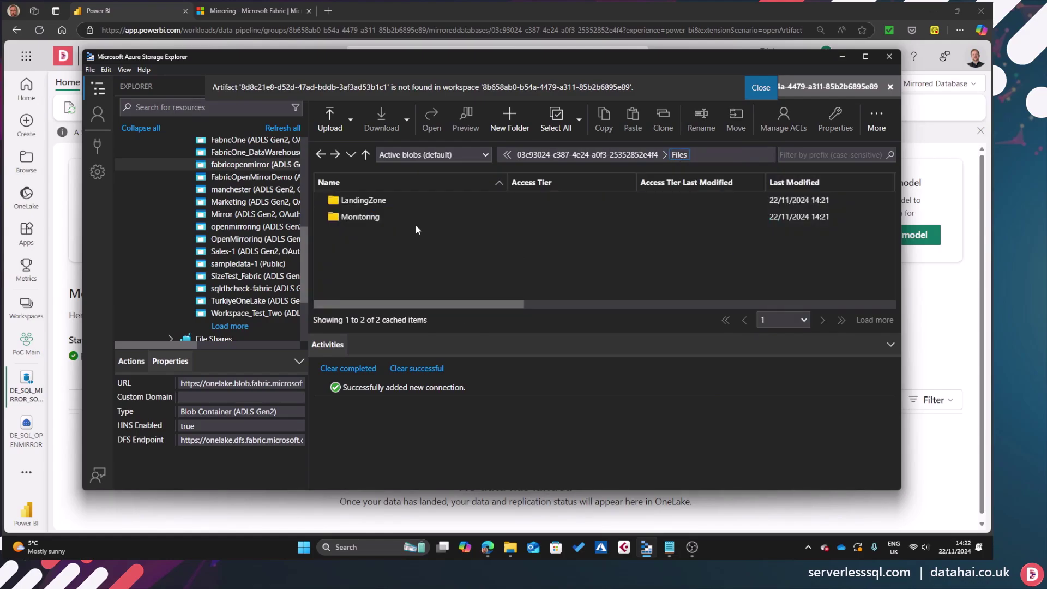
double_click(386, 202)
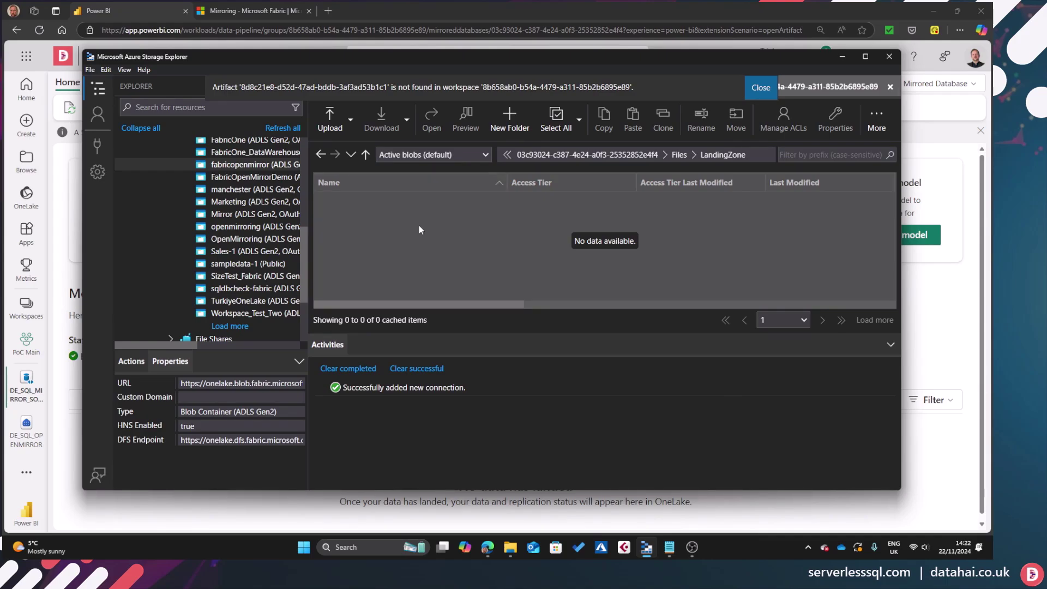
Create a source_employees folder in the LandingZone
click(508, 121)
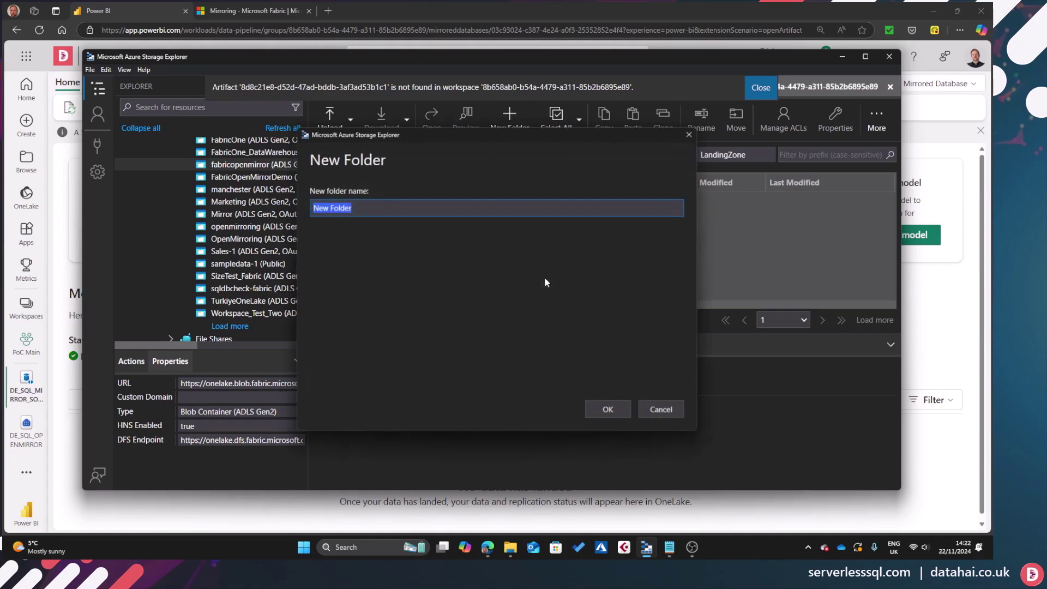
text(source)
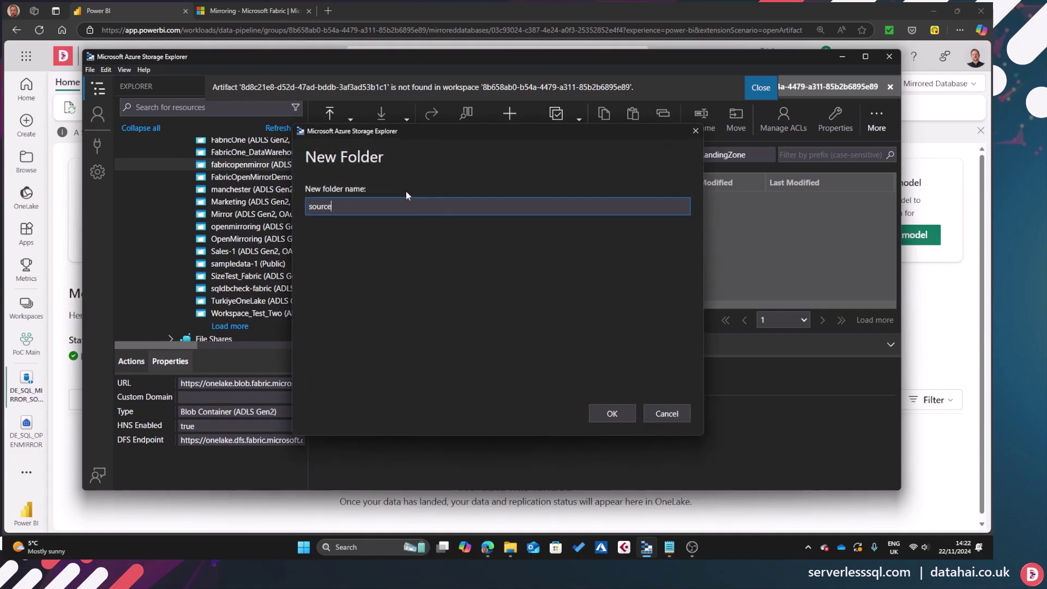
text(_employees)
click(612, 414)
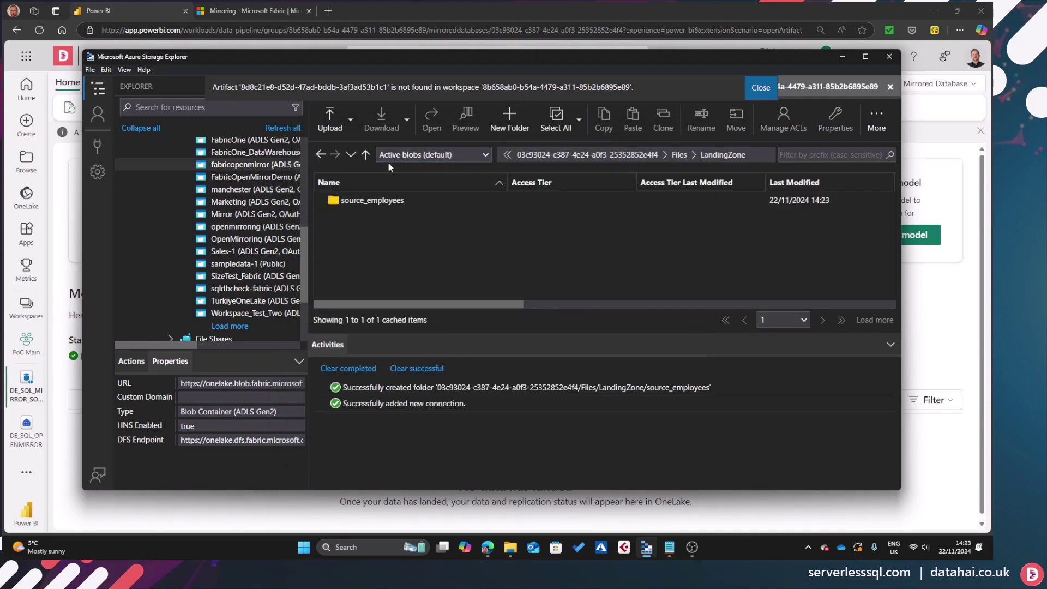
Upload _metadata.json into the source_employees folder
double_click(391, 202)
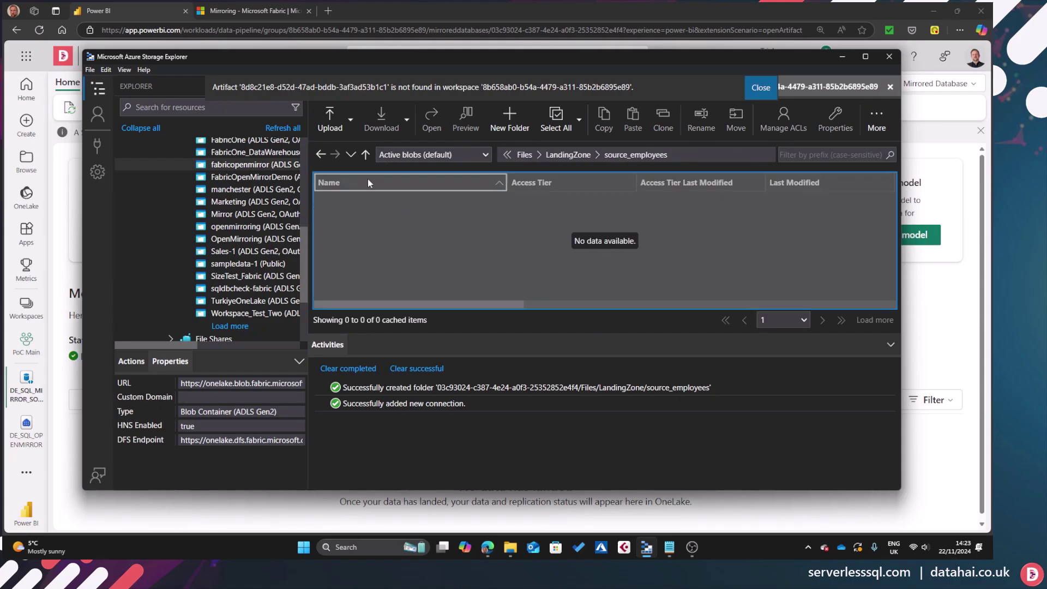
click(339, 132)
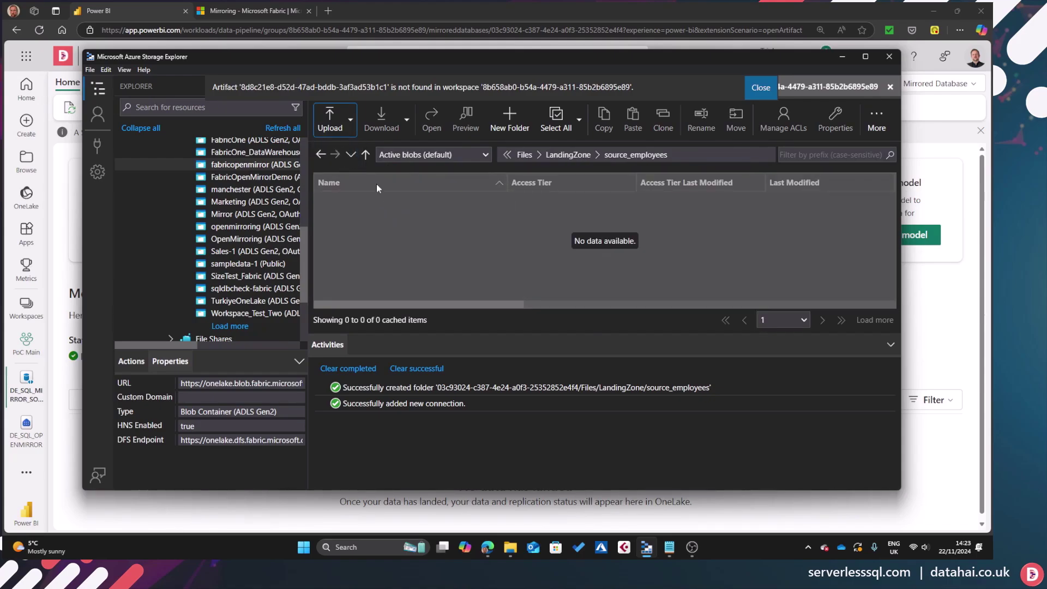
click(349, 150)
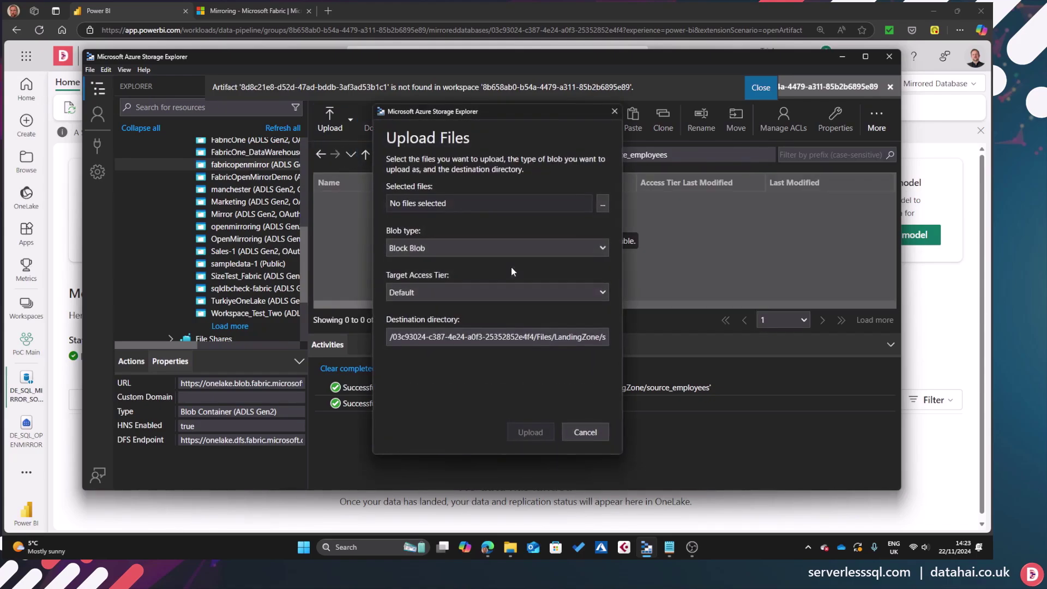
click(603, 208)
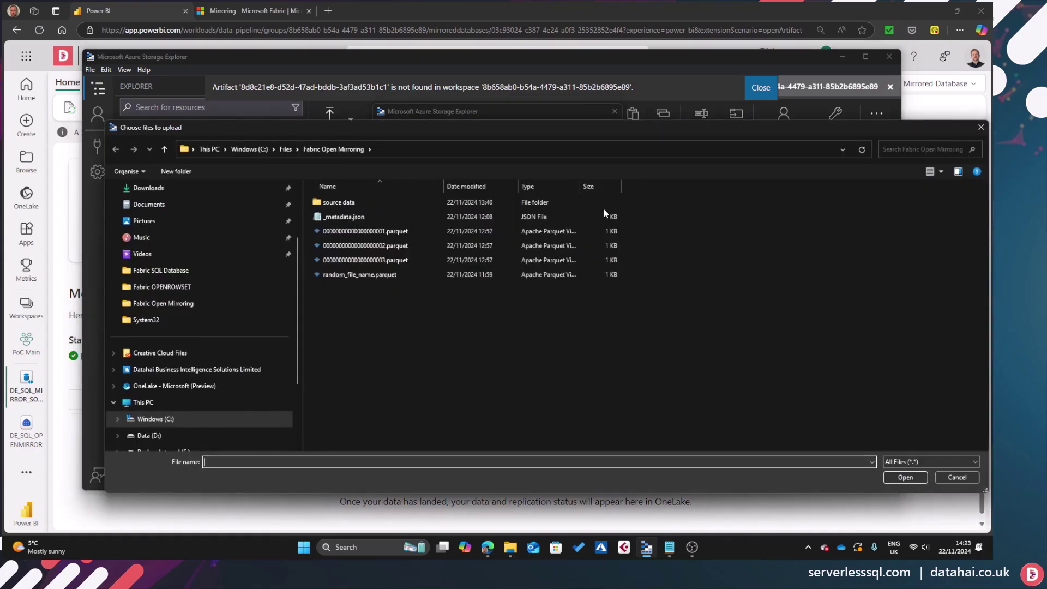
double_click(360, 217)
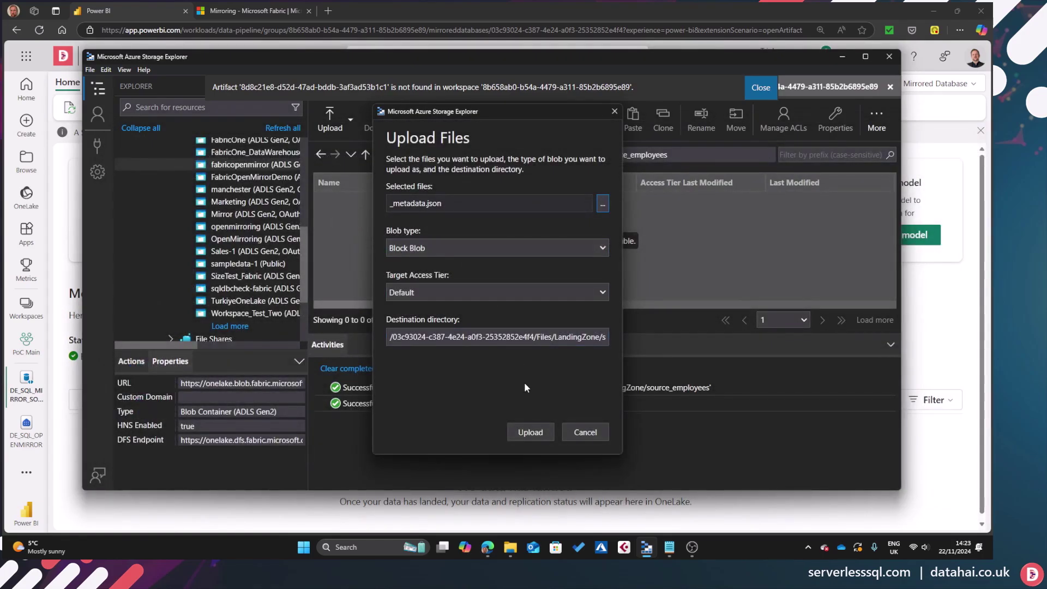
click(530, 432)
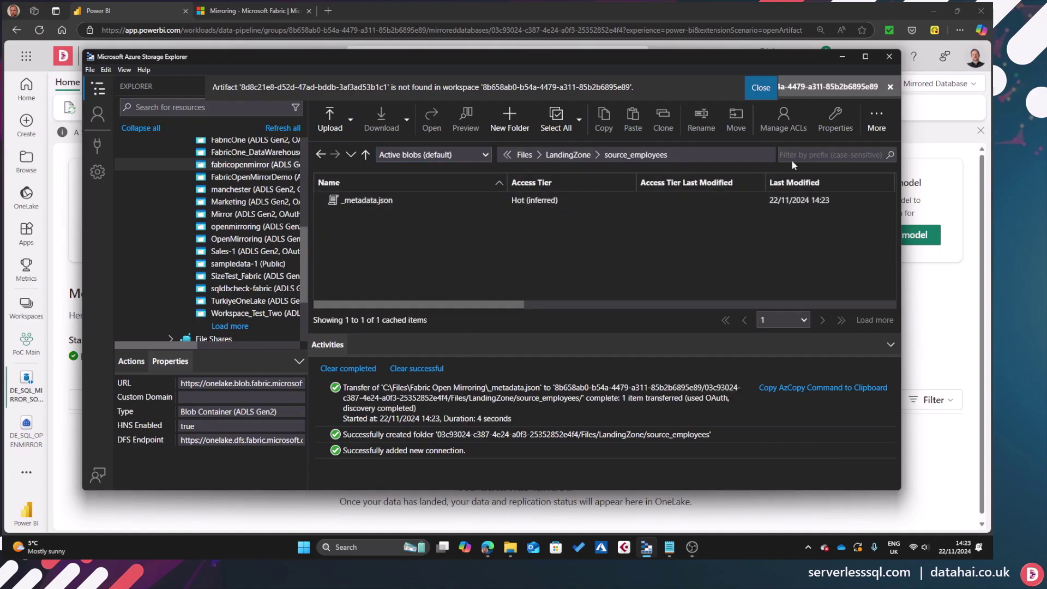
click(389, 203)
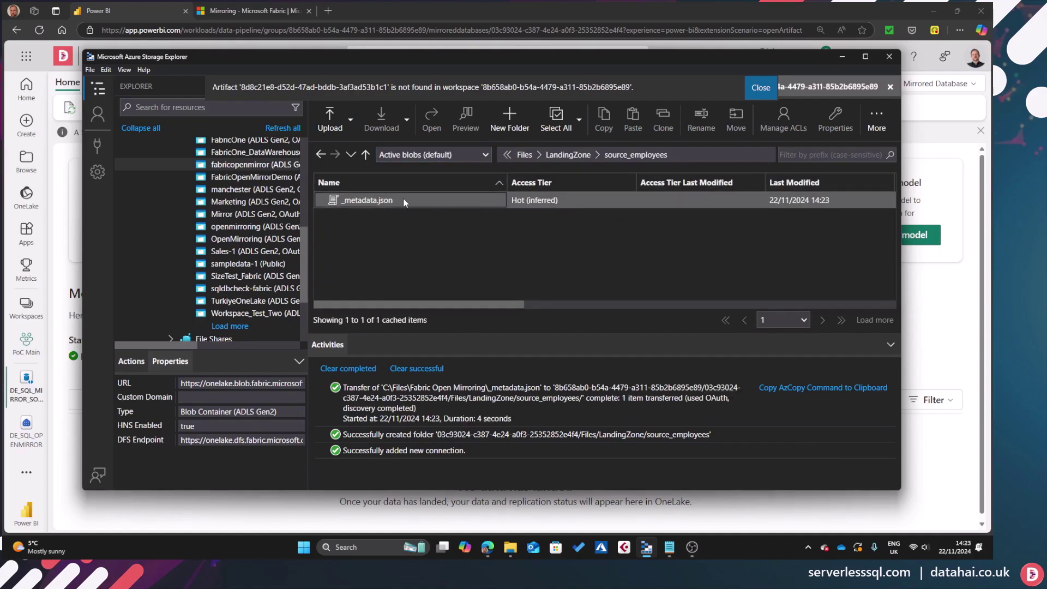
Refresh the replication monitor so source_employees shows as Running, then select the page URL
click(293, 502)
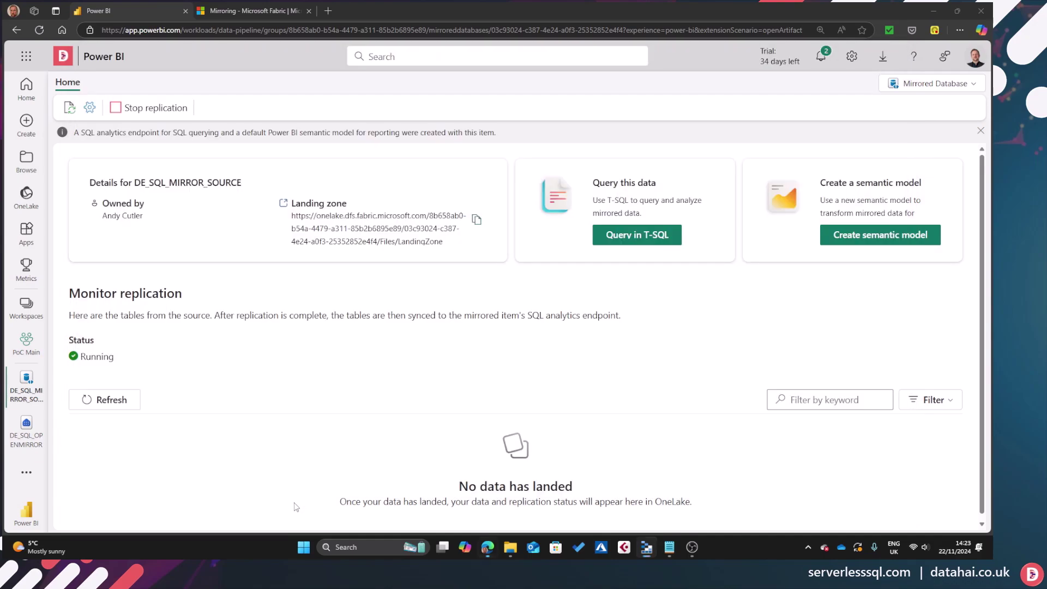
click(119, 396)
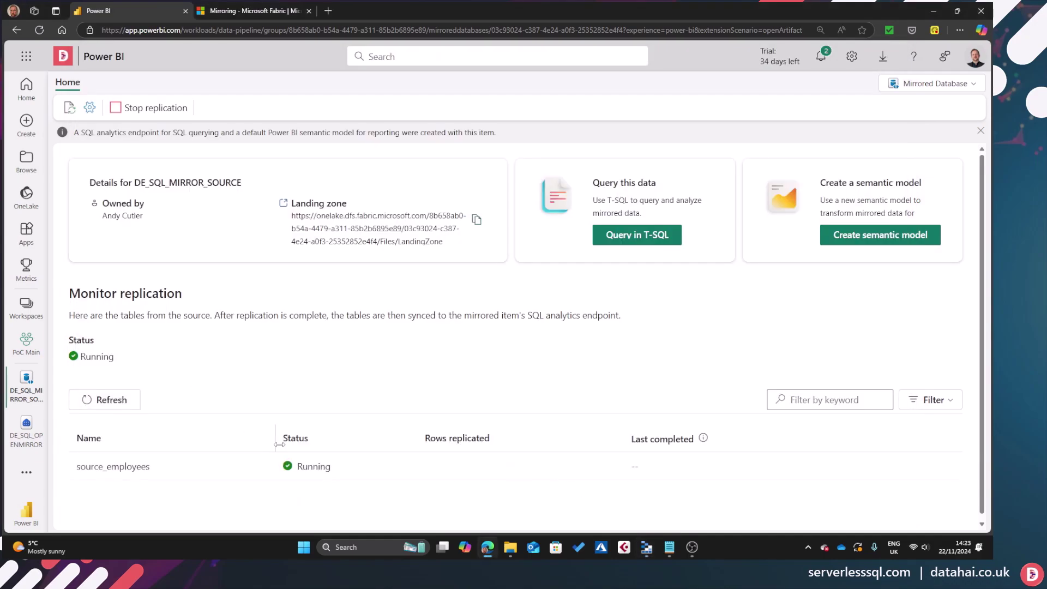
drag(275, 438, 224, 437)
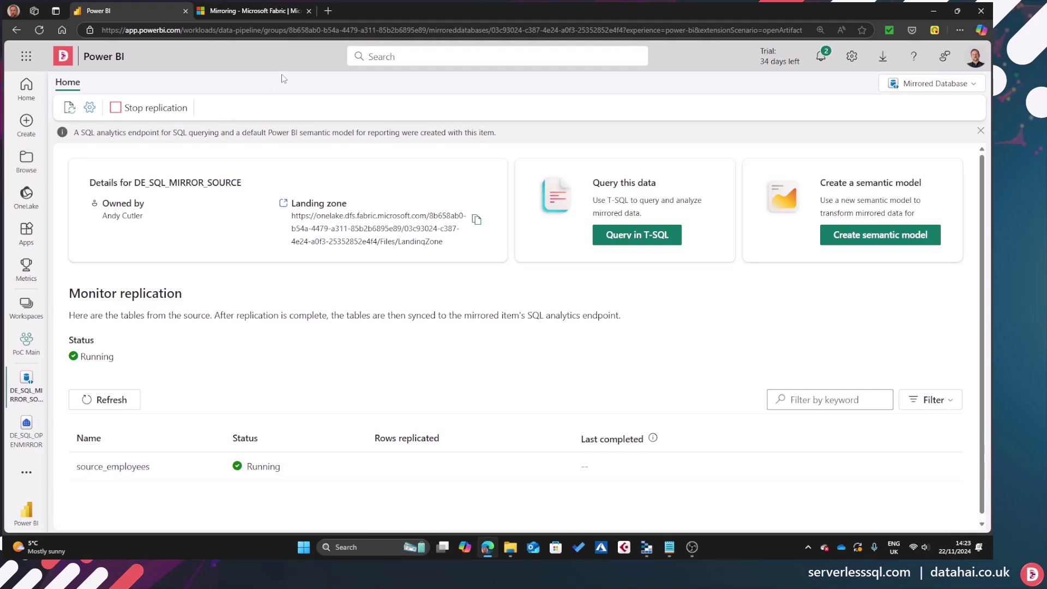
click(578, 30)
Open the DE_SQL_MIRROR_SOURCE page in a second tab with the work account, dismissing its banner
key(ctrl+c)
click(328, 11)
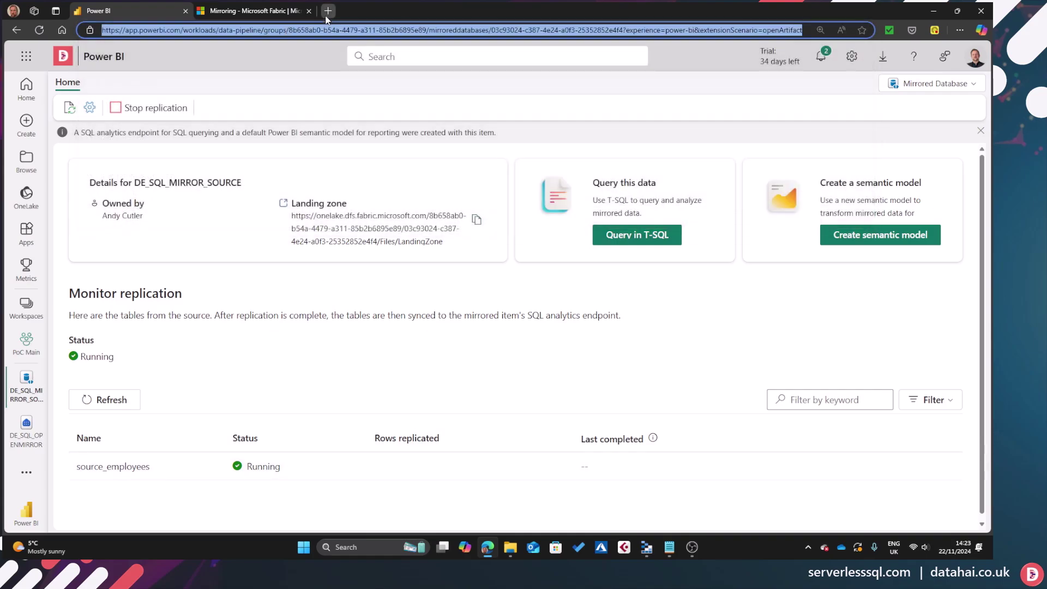
key(ctrl+v)
key(Return)
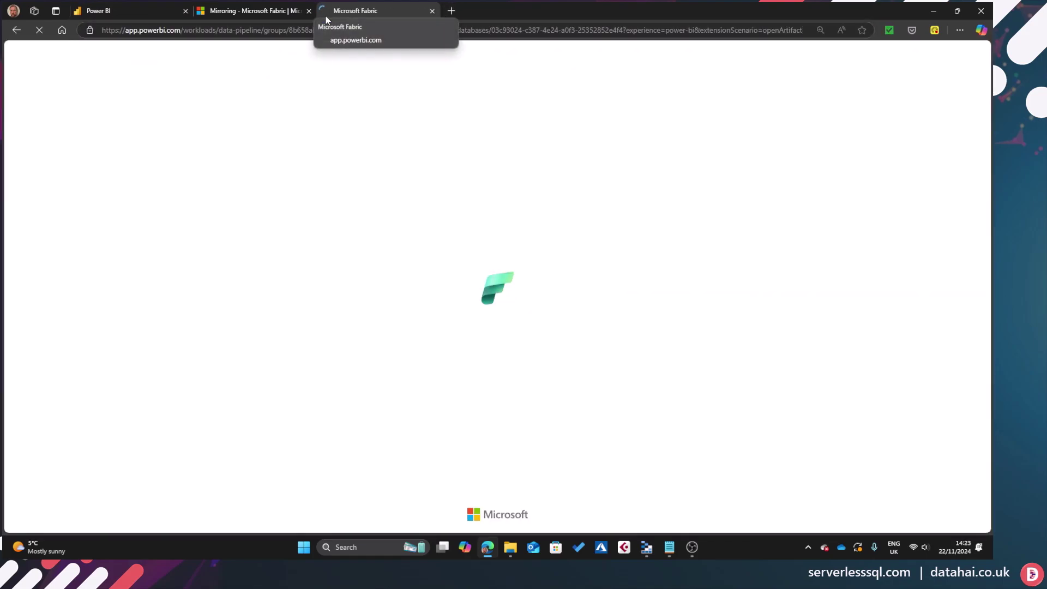
drag(358, 10, 289, 11)
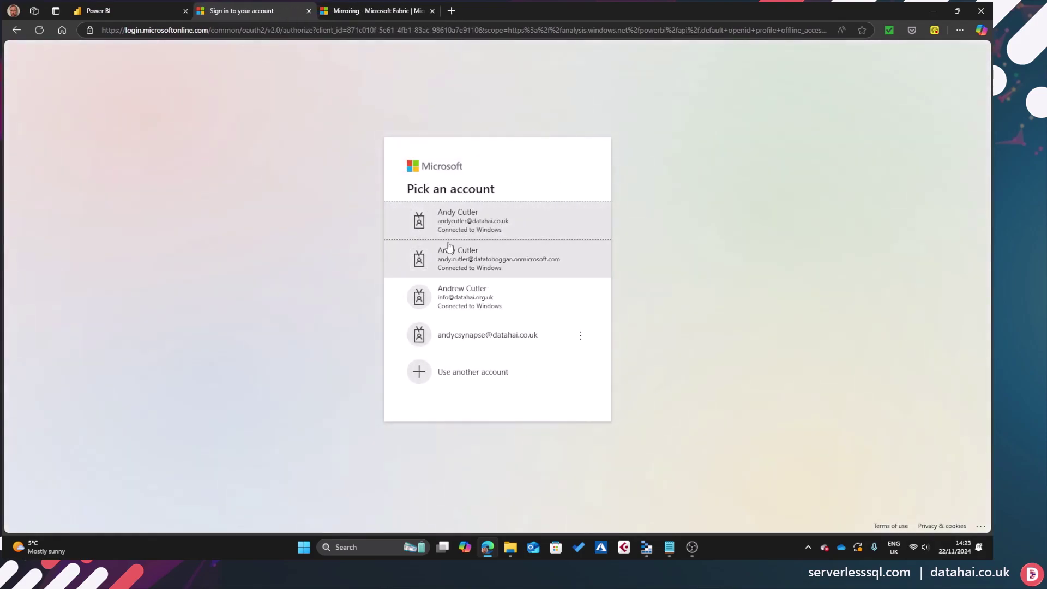
click(448, 217)
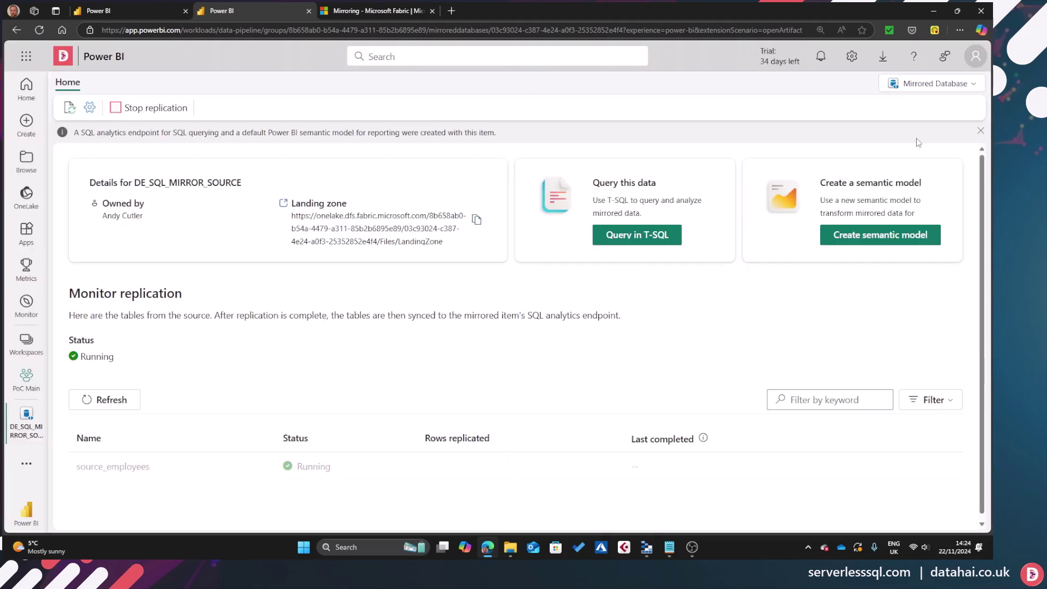
click(981, 131)
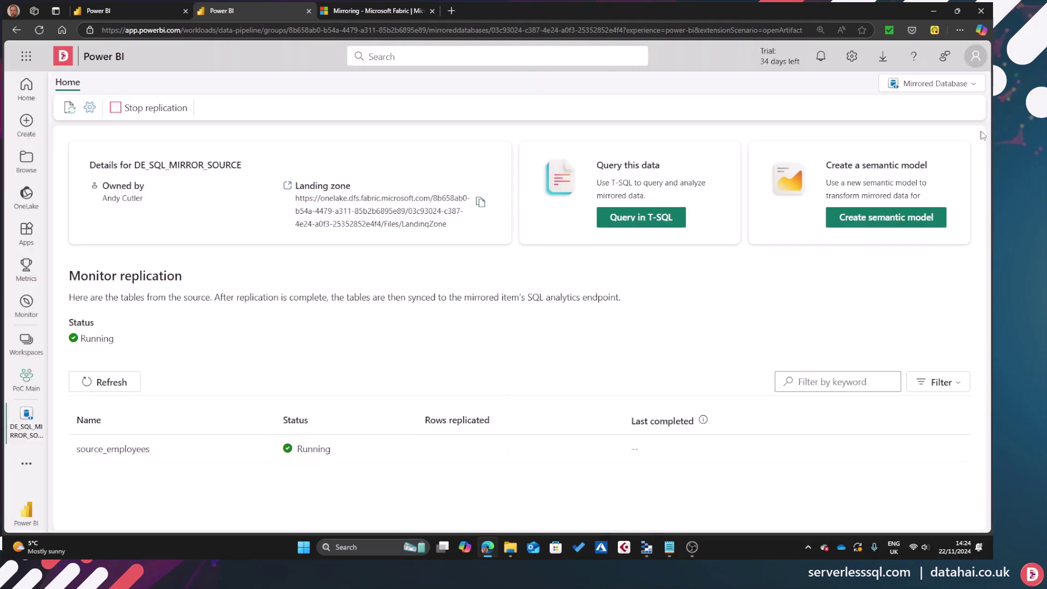
Check the SQL analytics endpoint's Schemas > dbo > Tables is empty, then return to the monitor tab
click(641, 218)
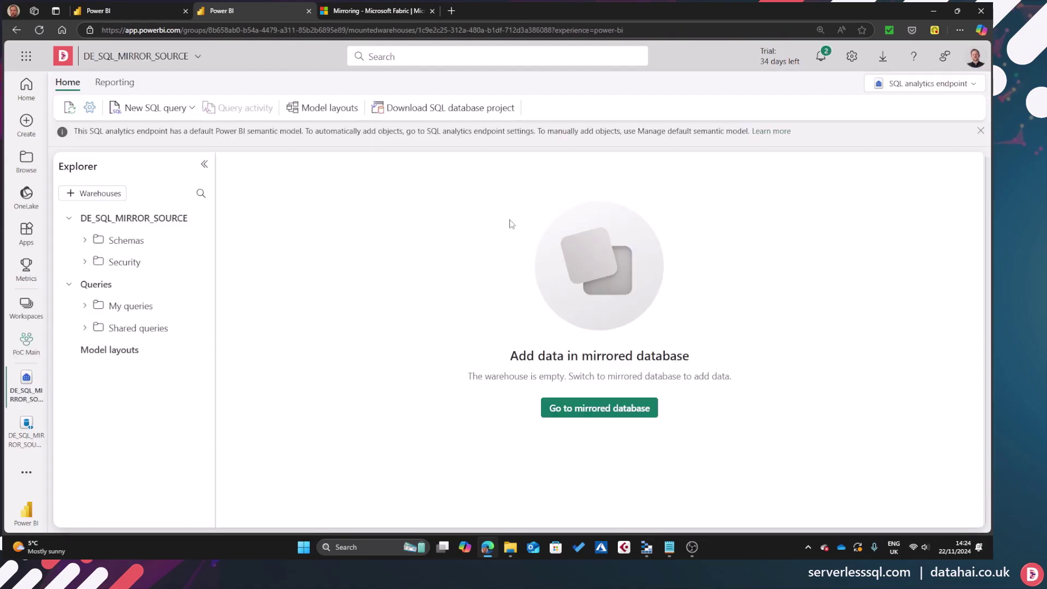
click(981, 132)
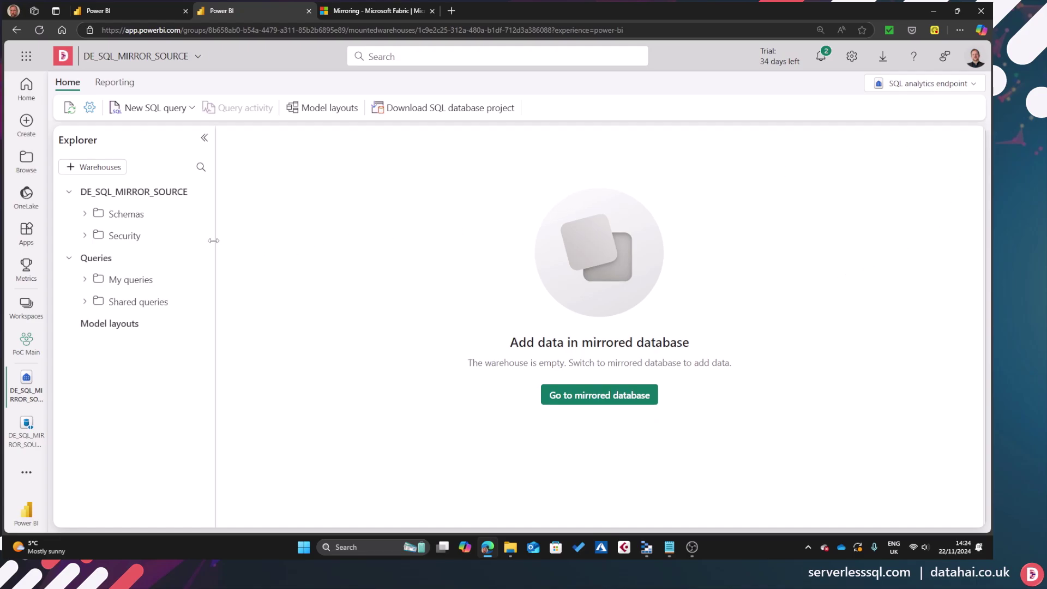
drag(217, 247, 233, 246)
click(84, 214)
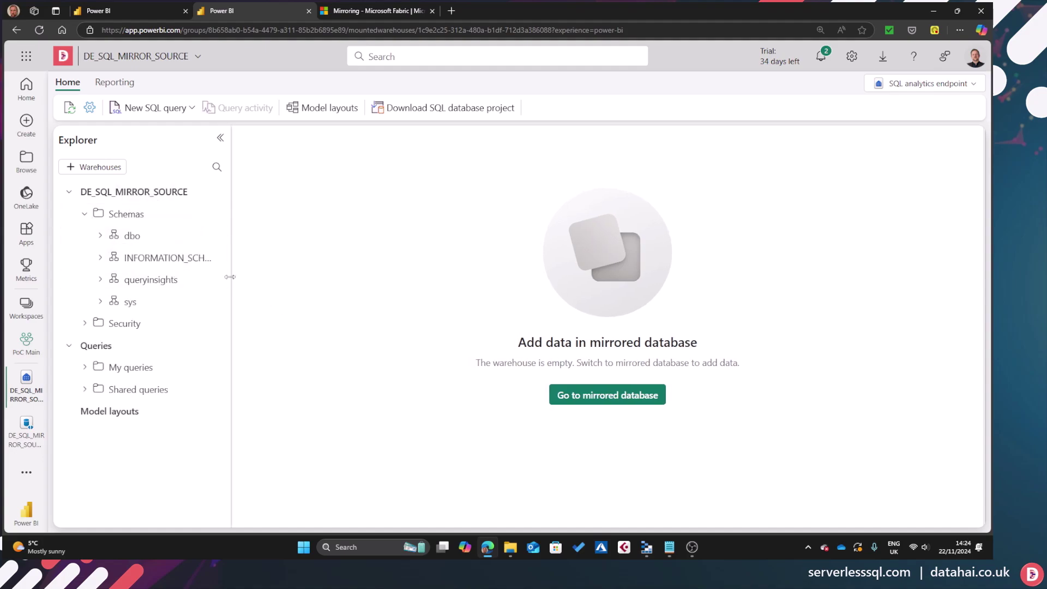
click(100, 238)
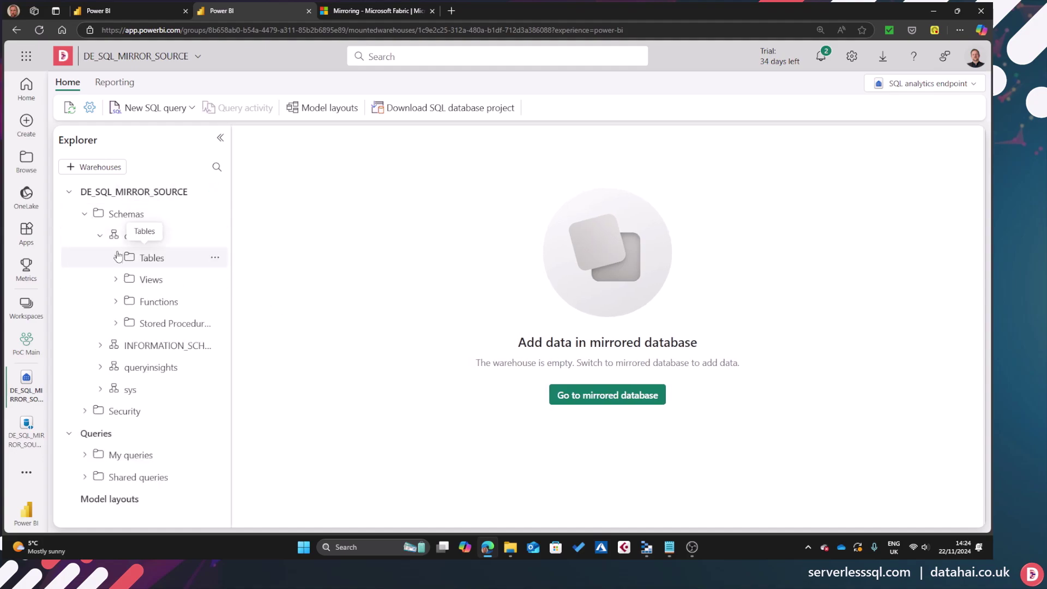
click(116, 257)
drag(230, 263, 274, 263)
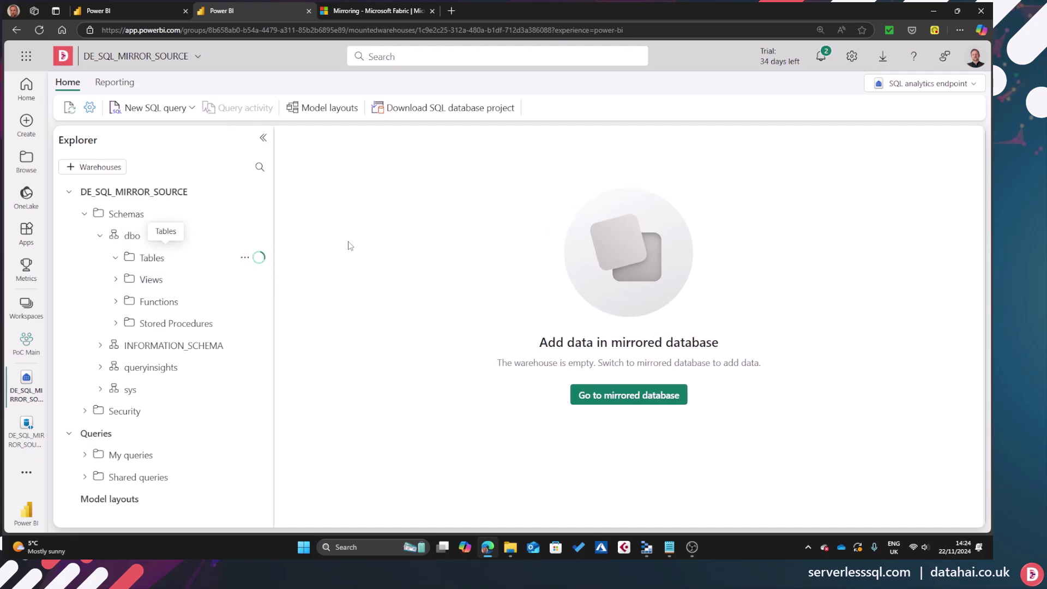
click(116, 257)
click(140, 11)
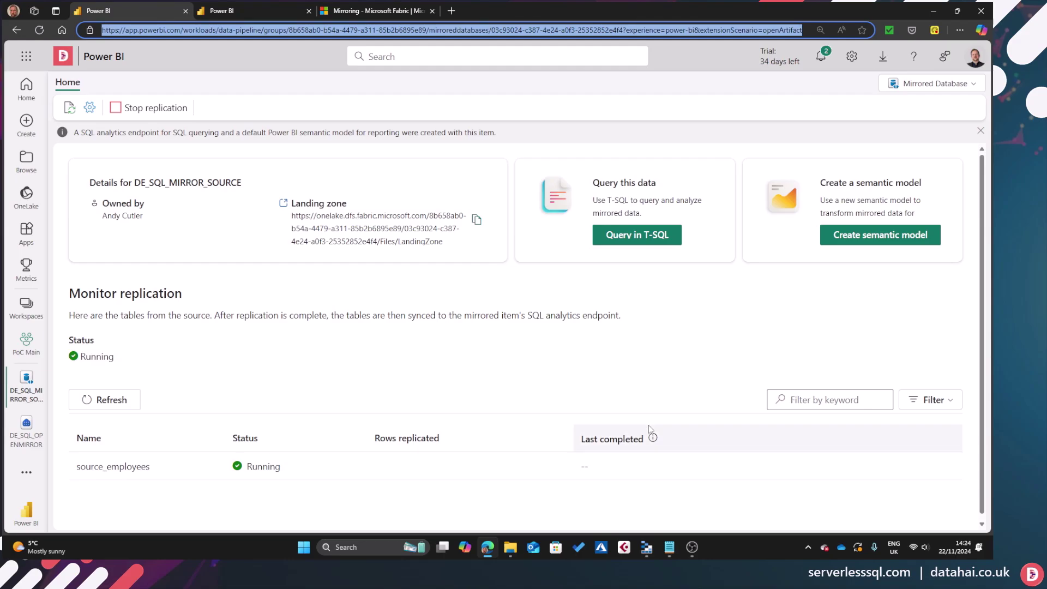
mouse_move(650, 430)
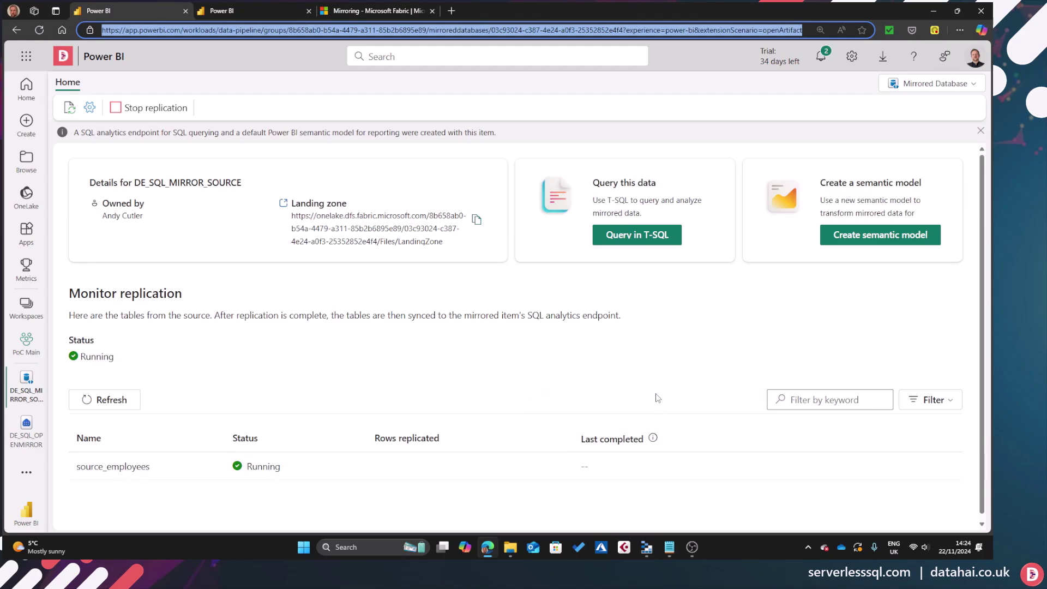
click(669, 550)
click(620, 495)
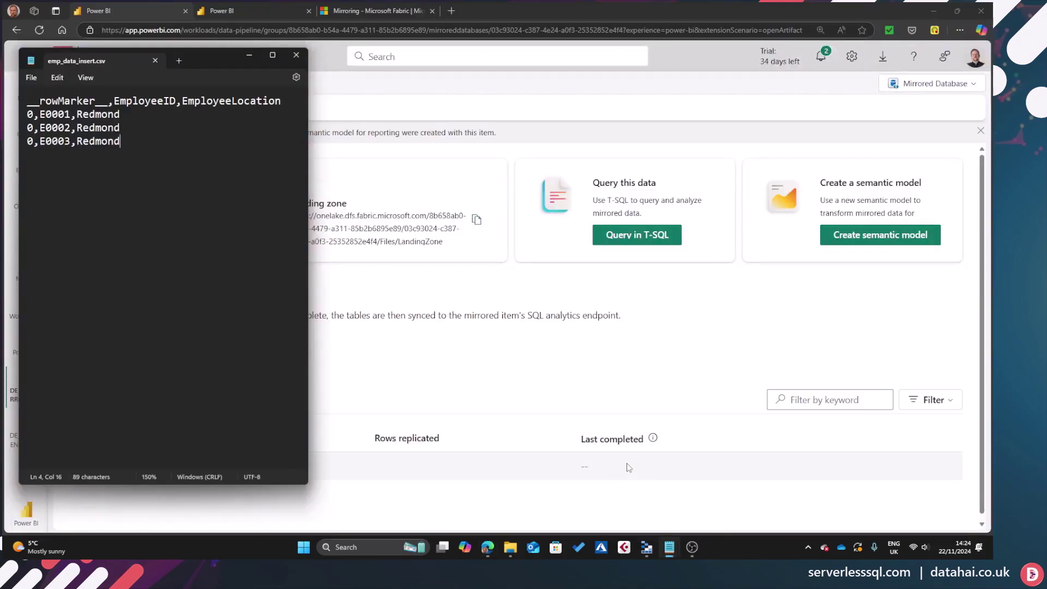
click(668, 491)
mouse_move(669, 548)
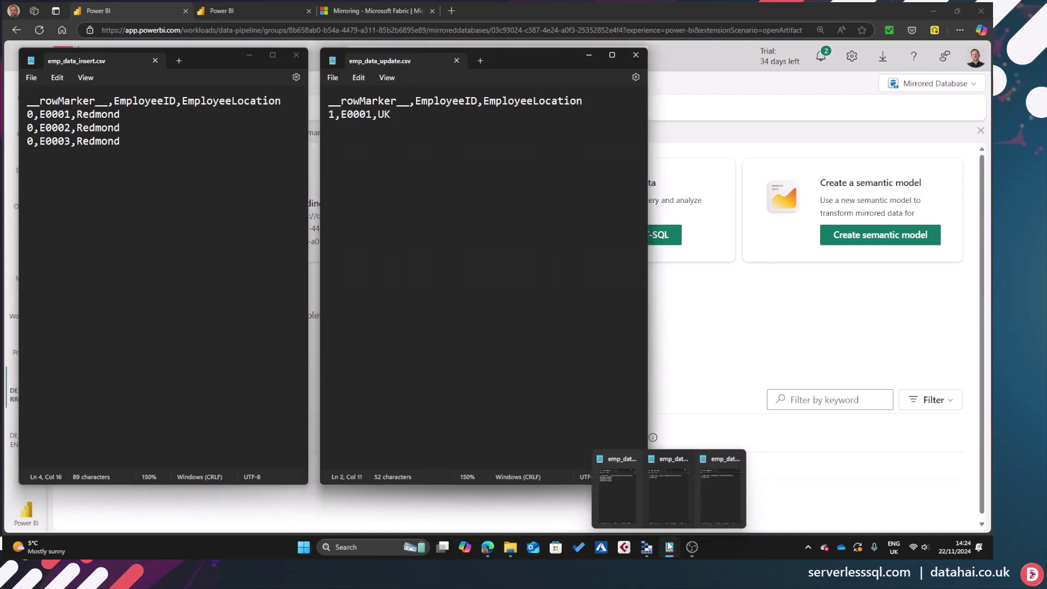
click(716, 493)
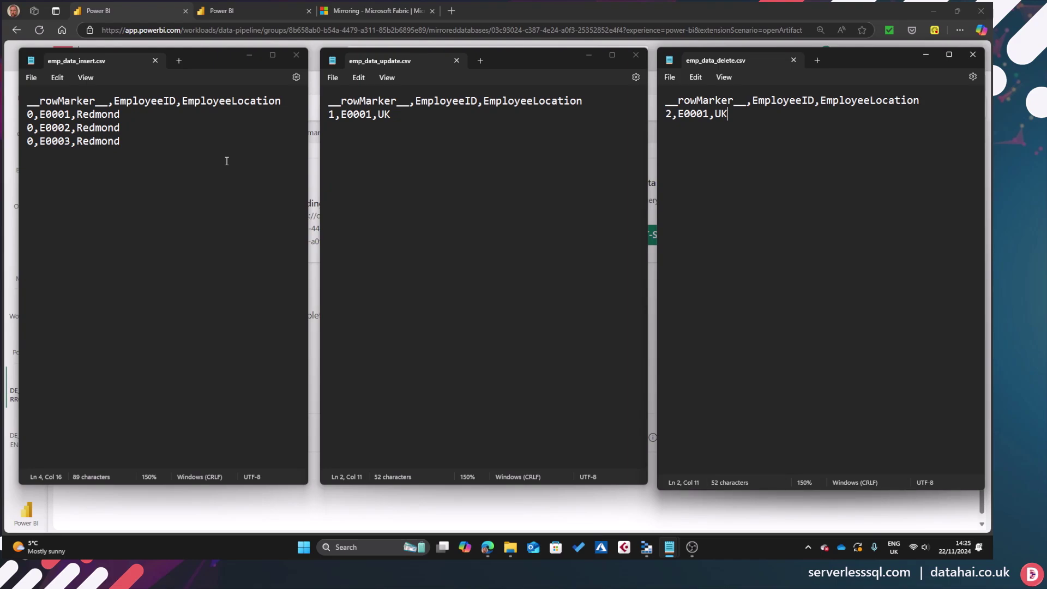
click(53, 115)
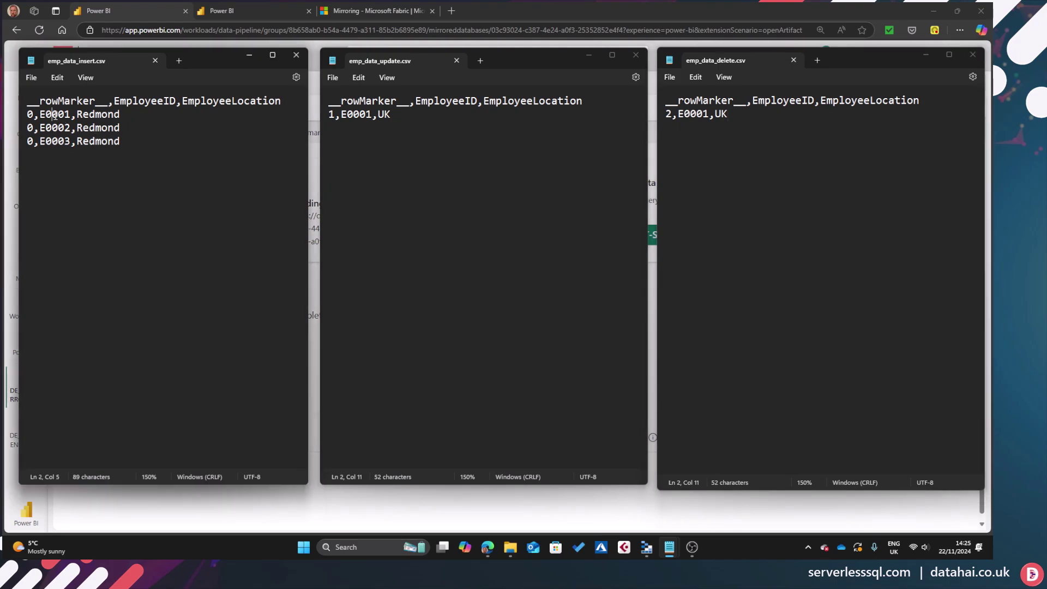
double_click(109, 114)
click(161, 196)
drag(25, 101, 109, 101)
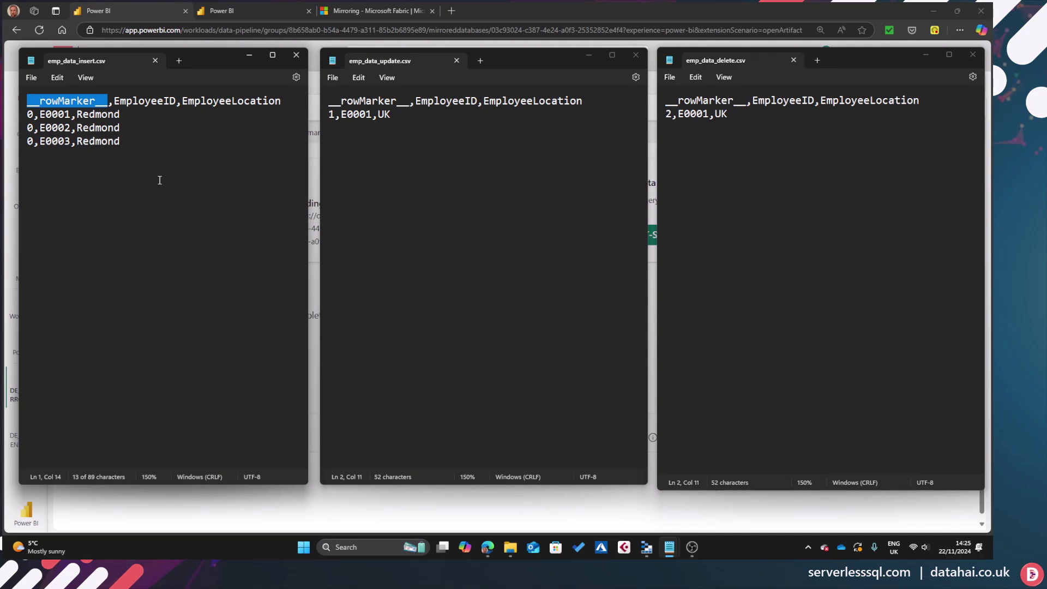
double_click(28, 114)
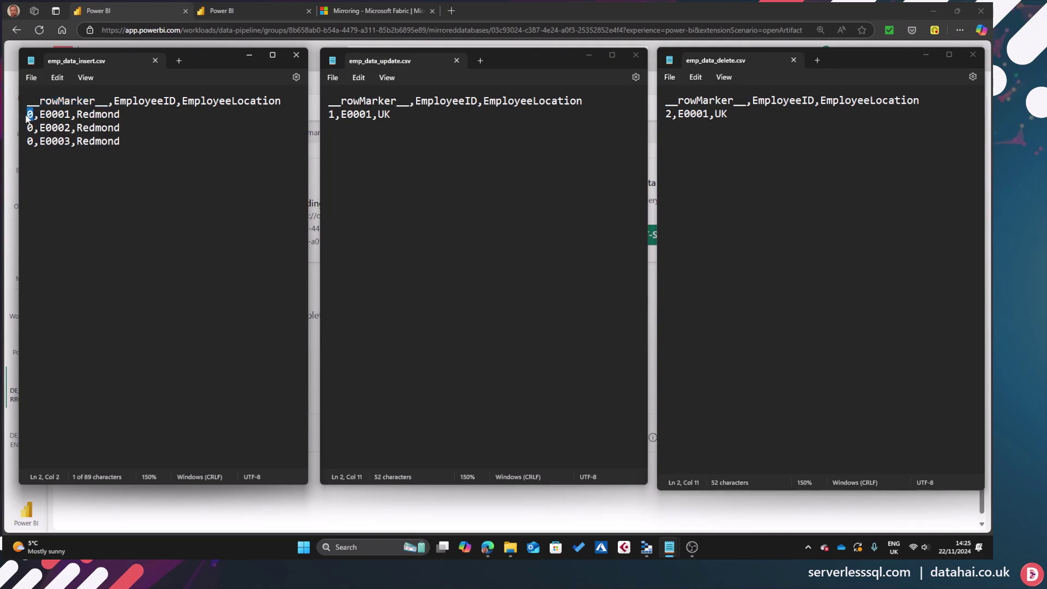
click(140, 176)
drag(136, 143, 28, 116)
click(185, 162)
click(428, 130)
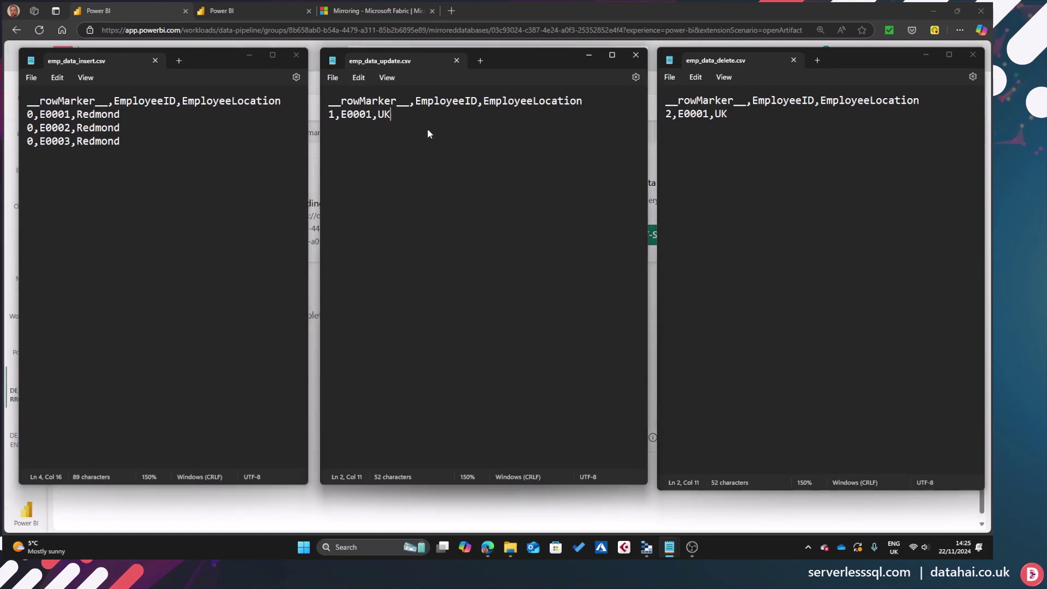
drag(337, 116, 330, 116)
double_click(357, 115)
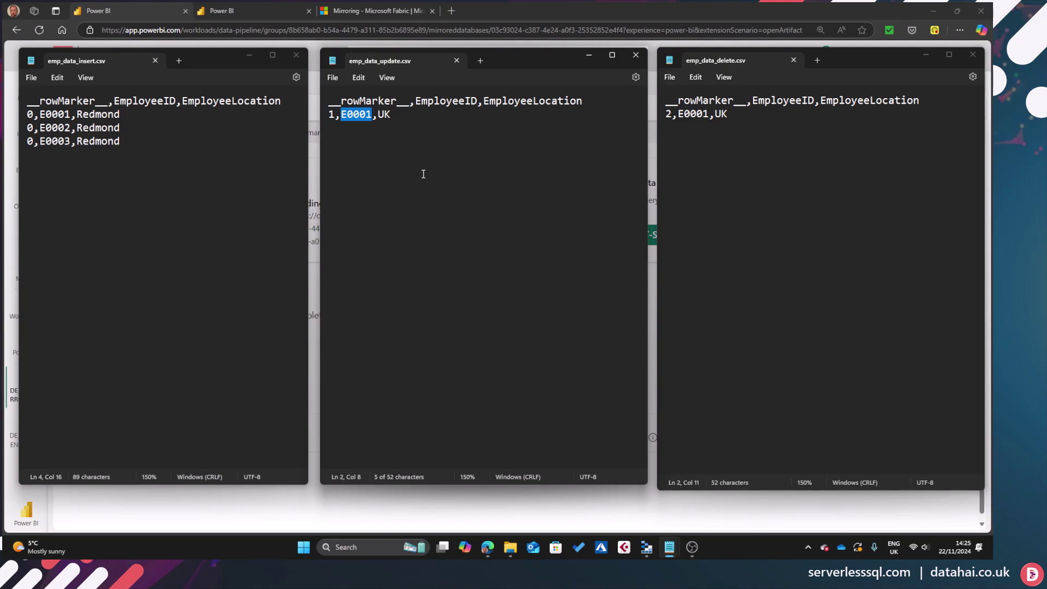
click(400, 115)
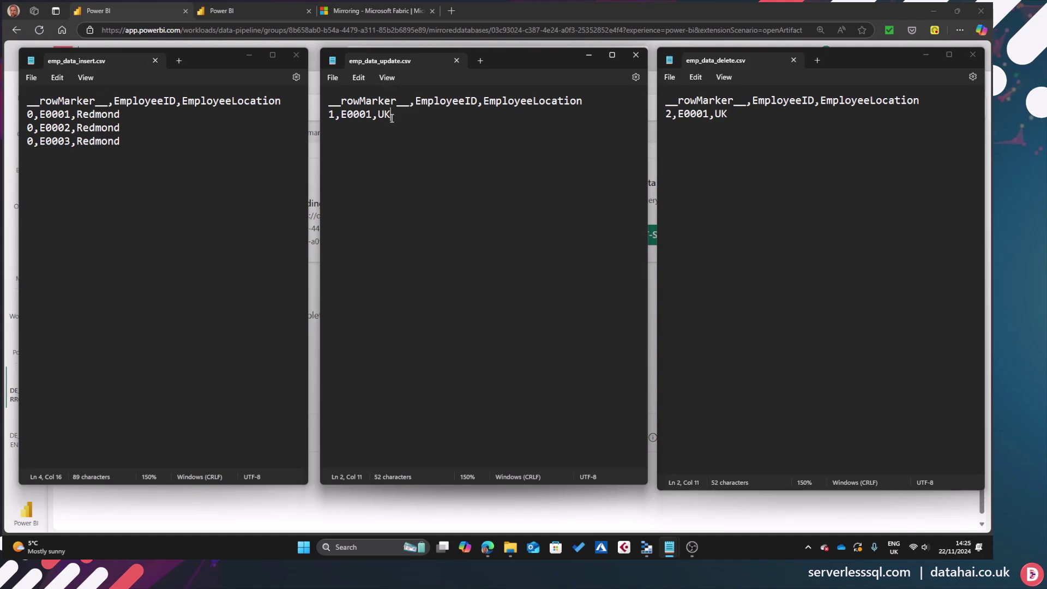
click(760, 117)
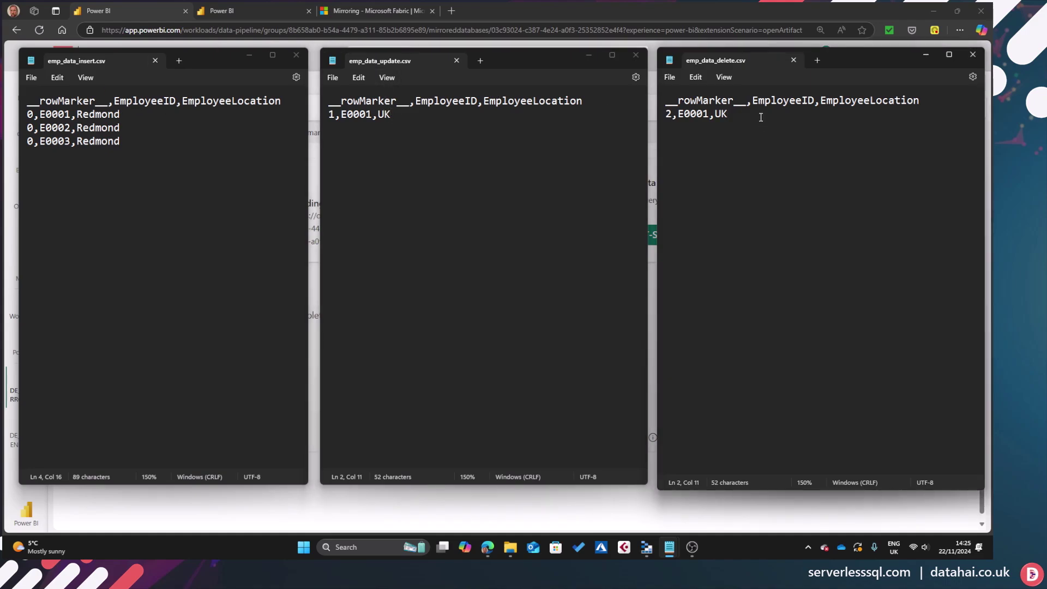
drag(666, 101, 755, 101)
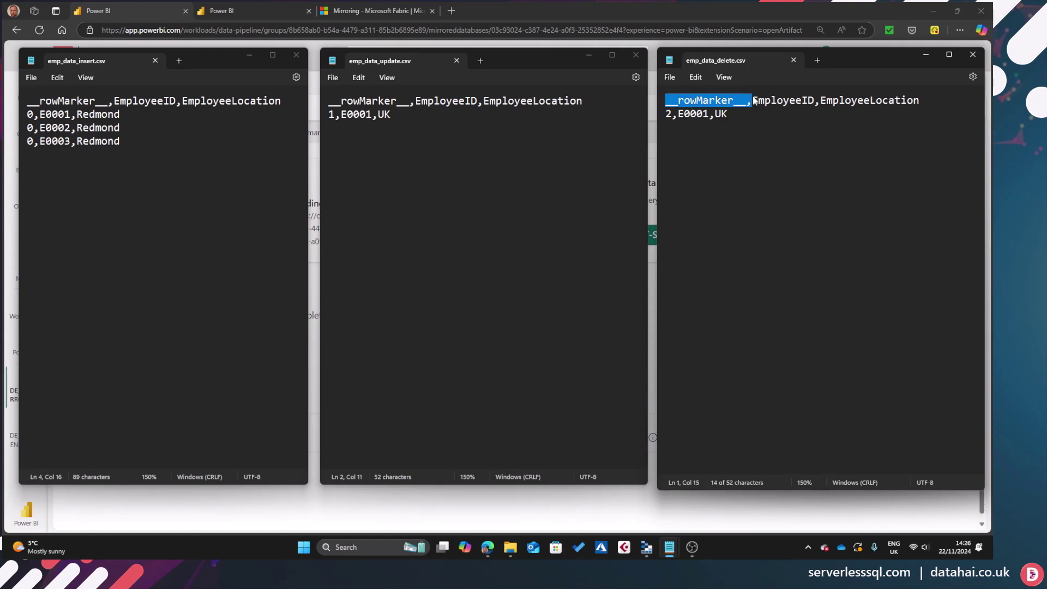
click(667, 114)
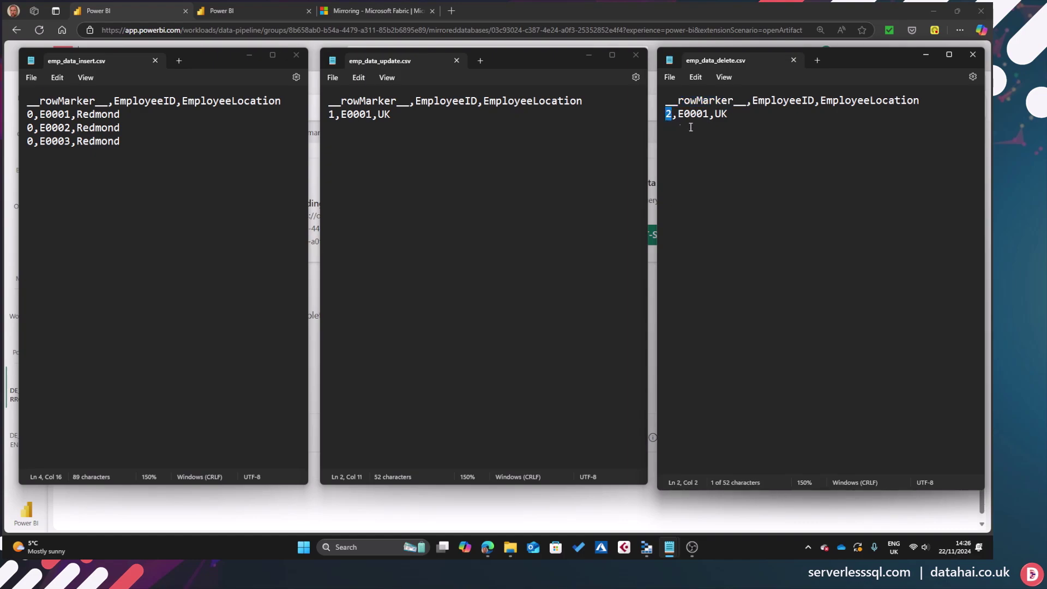
click(732, 163)
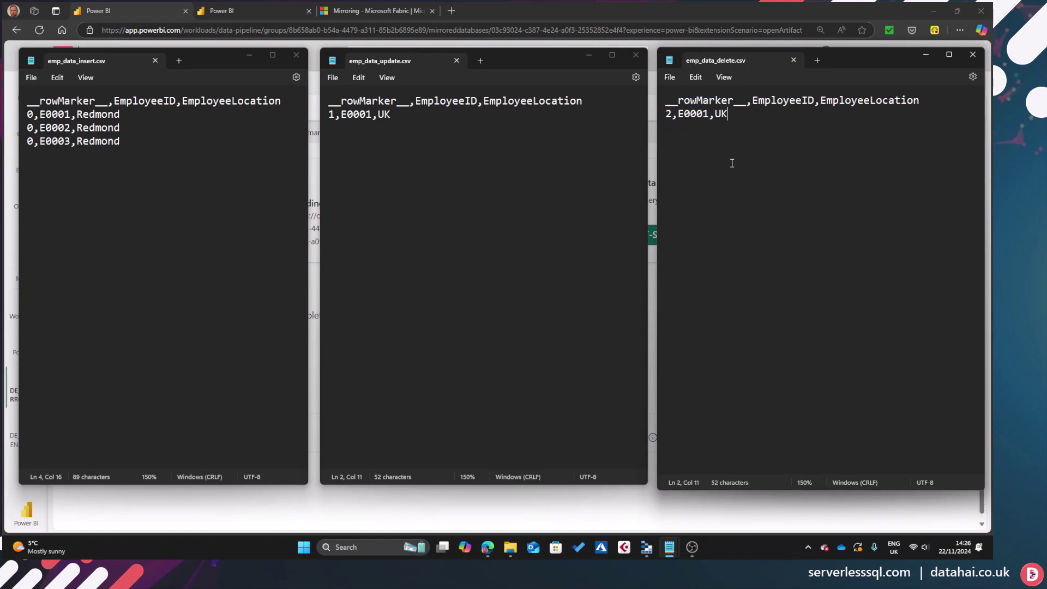
double_click(699, 114)
click(736, 187)
drag(665, 100, 749, 102)
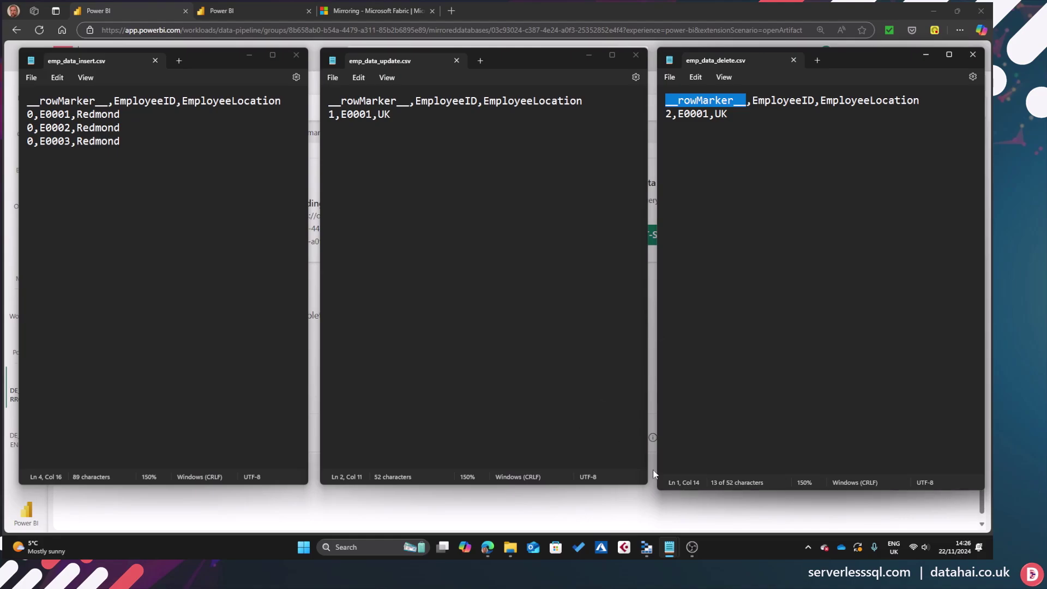
Upload 00000000000000000001.parquet into the source_employees landing folder
click(648, 548)
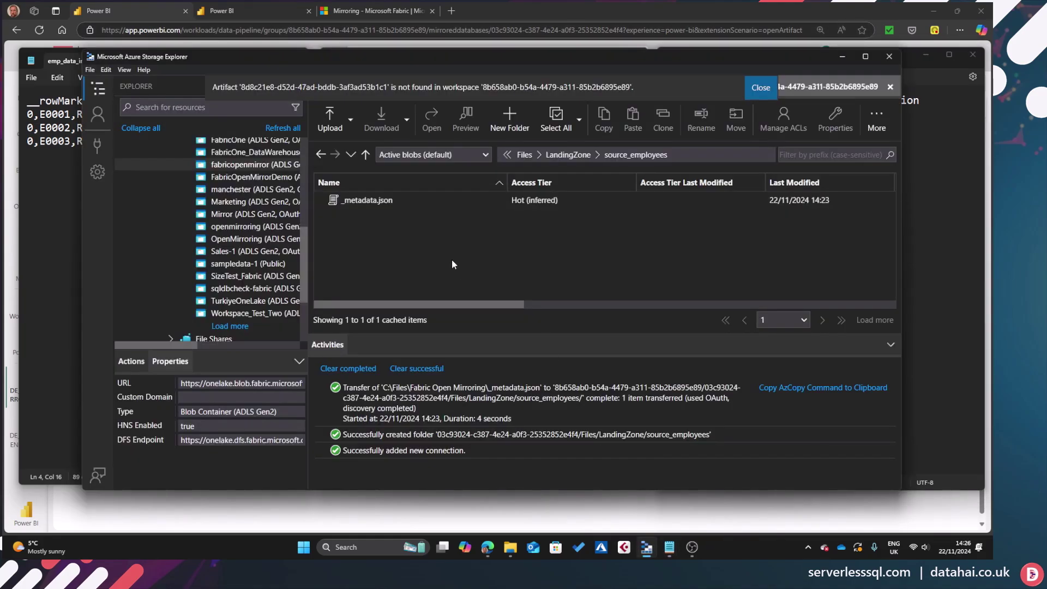
click(507, 127)
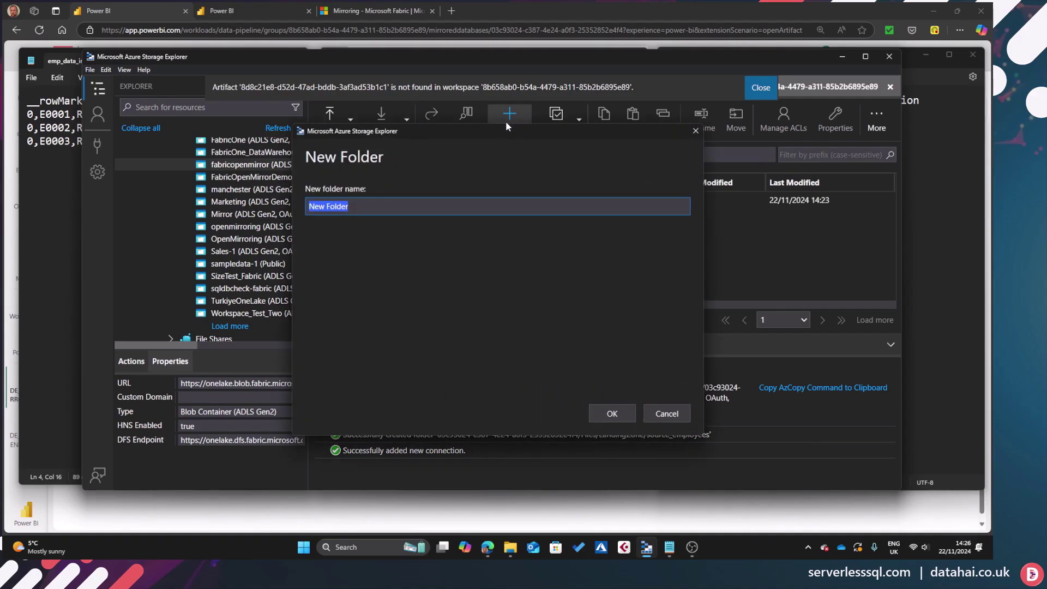
click(672, 416)
click(350, 130)
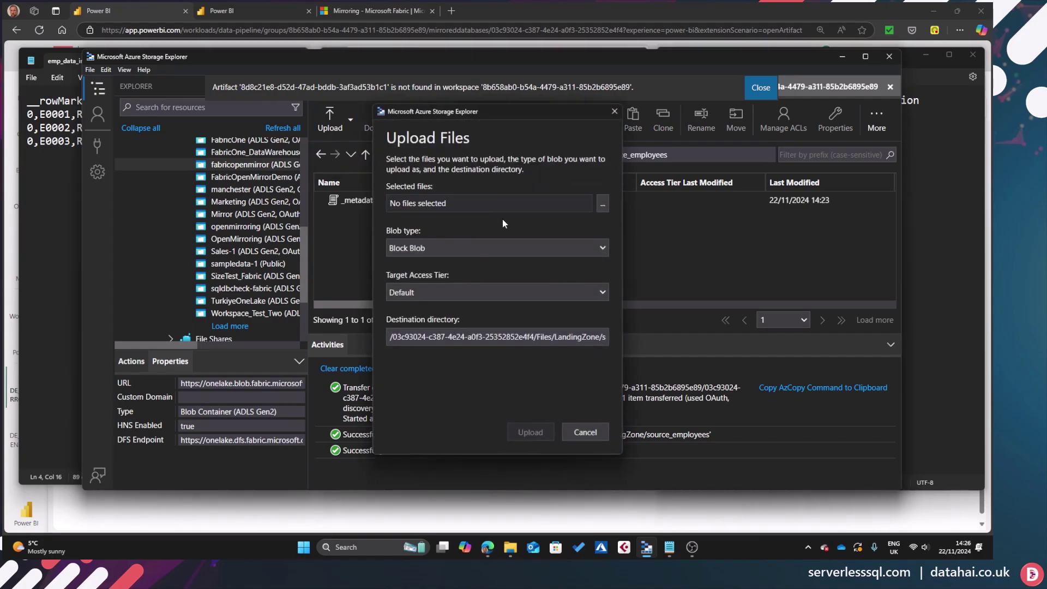
click(604, 207)
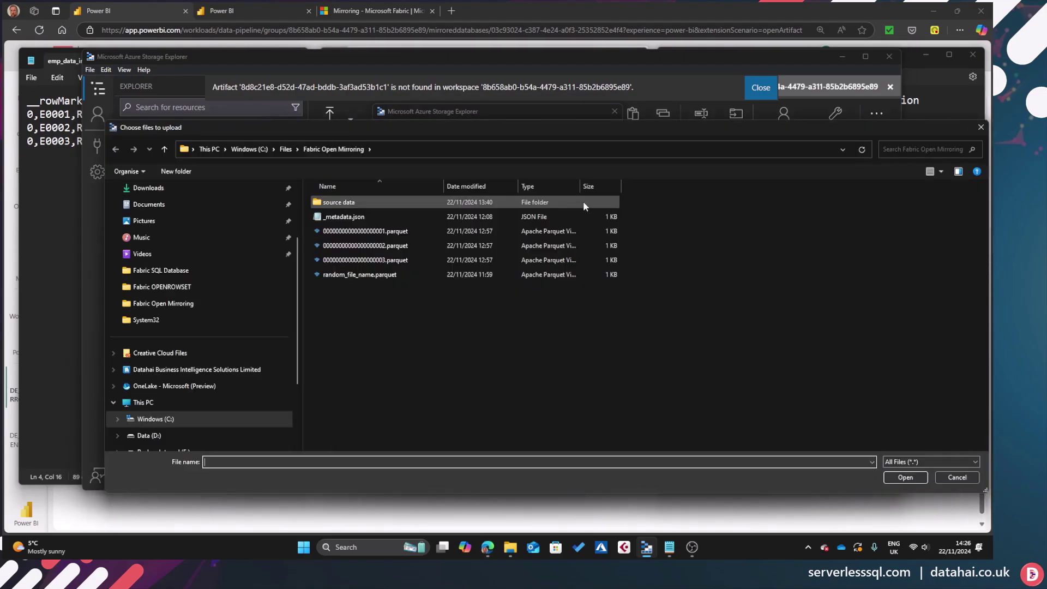
click(391, 233)
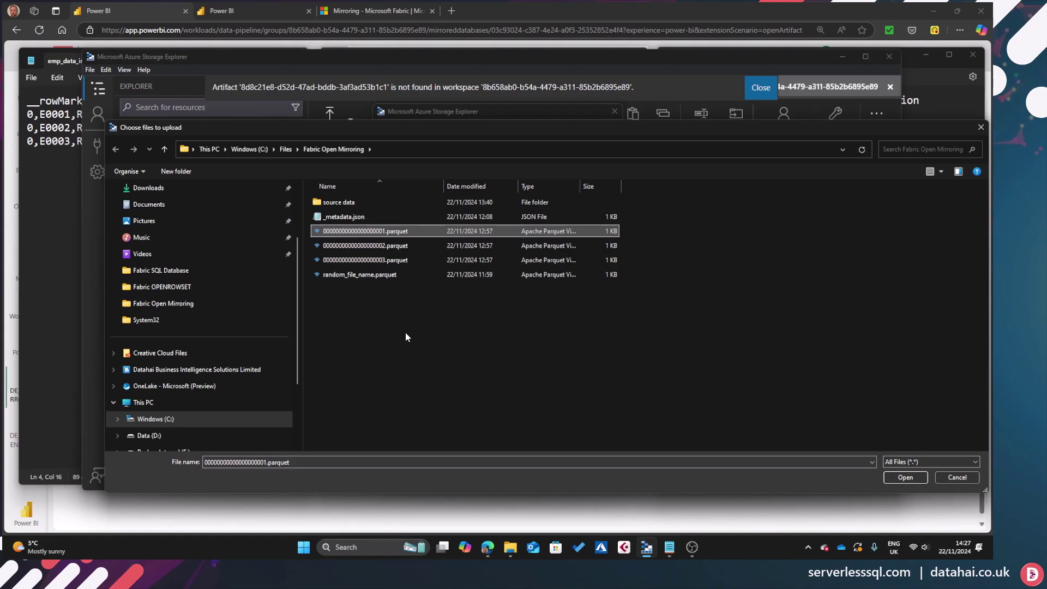
double_click(380, 232)
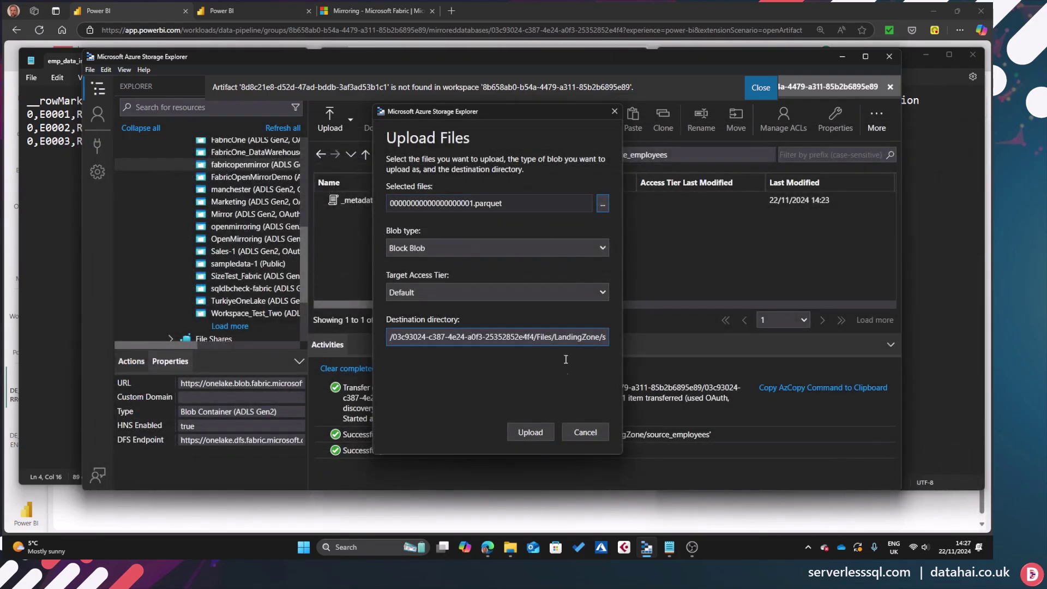
click(529, 433)
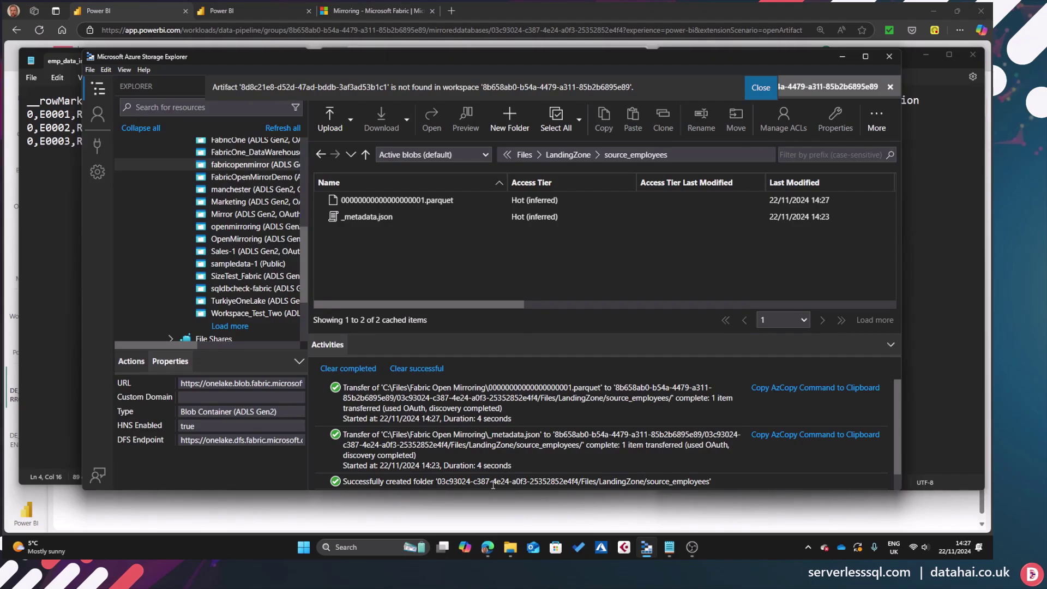
Refresh the mirrored database's replication monitor until source_employees shows Running with 3 rows replicated
click(312, 507)
click(113, 403)
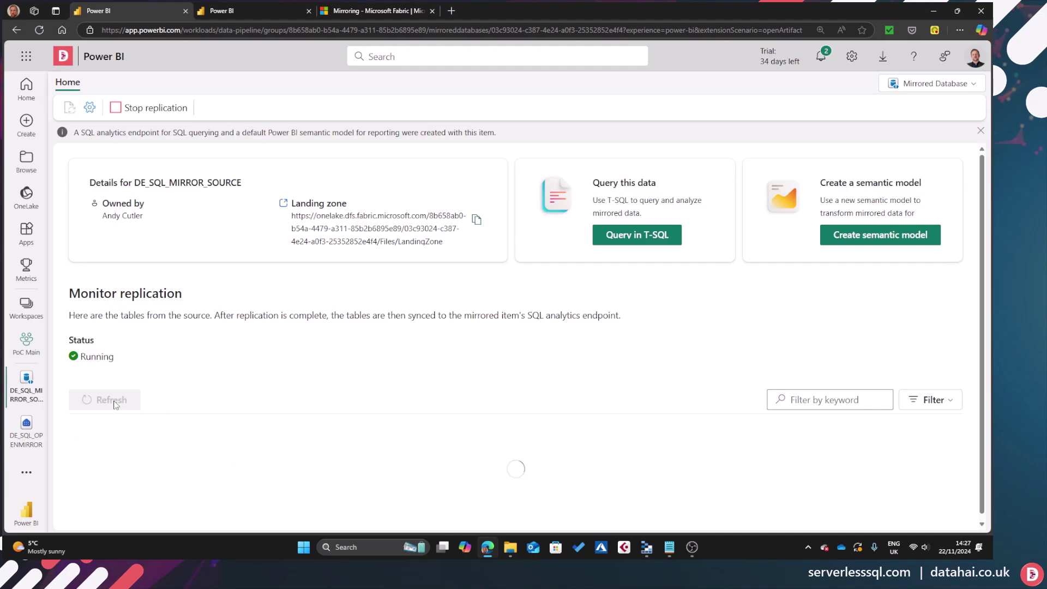
click(115, 402)
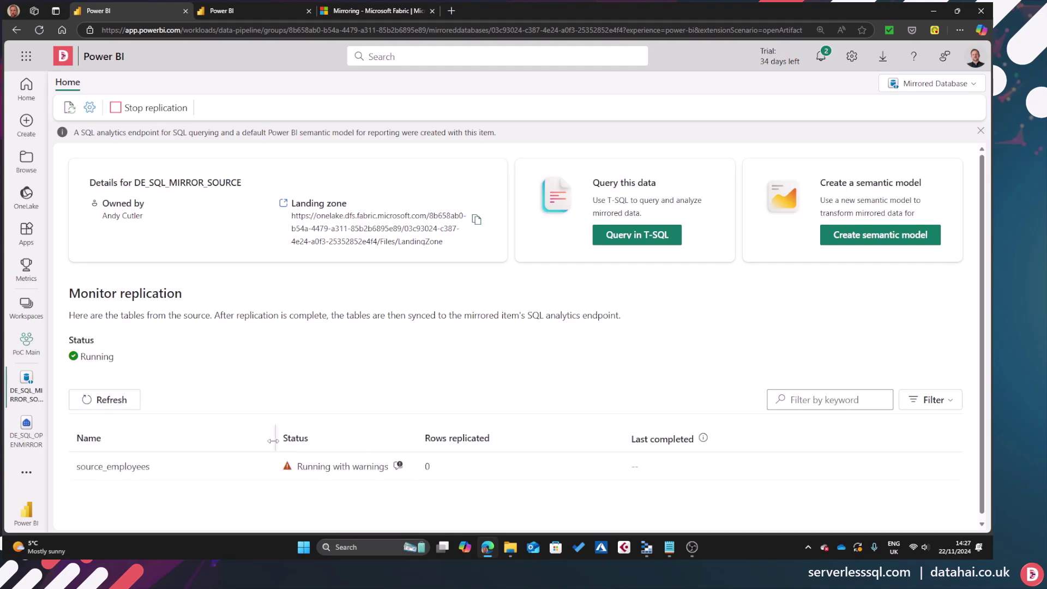
drag(273, 440, 211, 441)
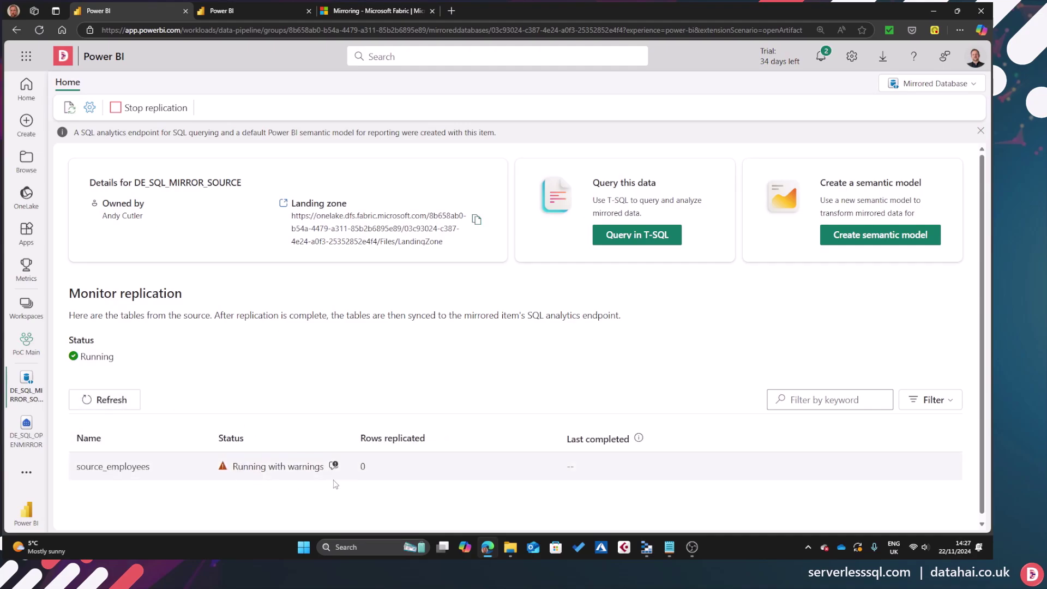
click(139, 398)
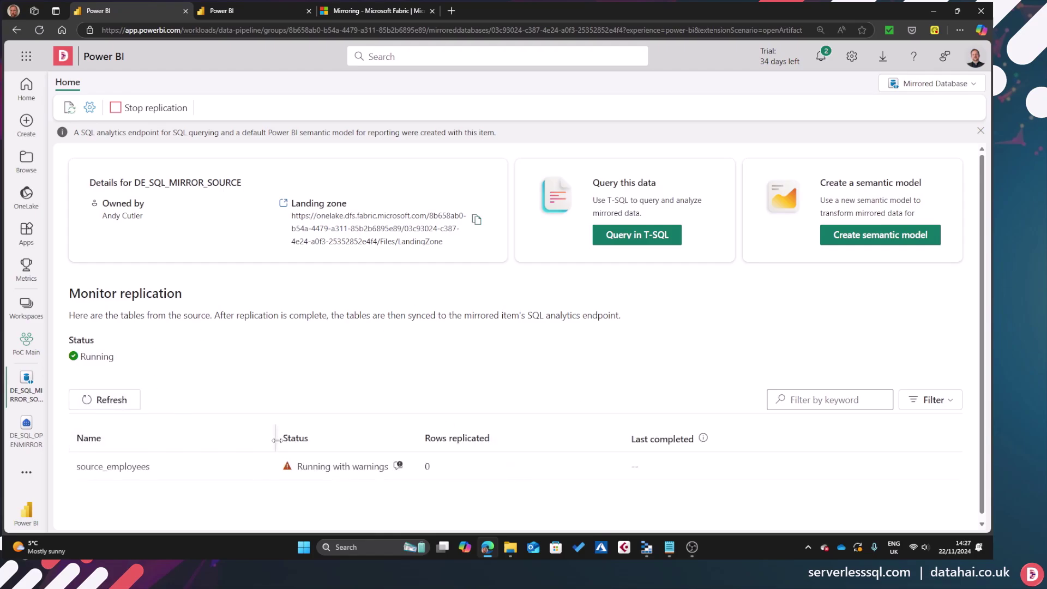
drag(276, 441, 212, 441)
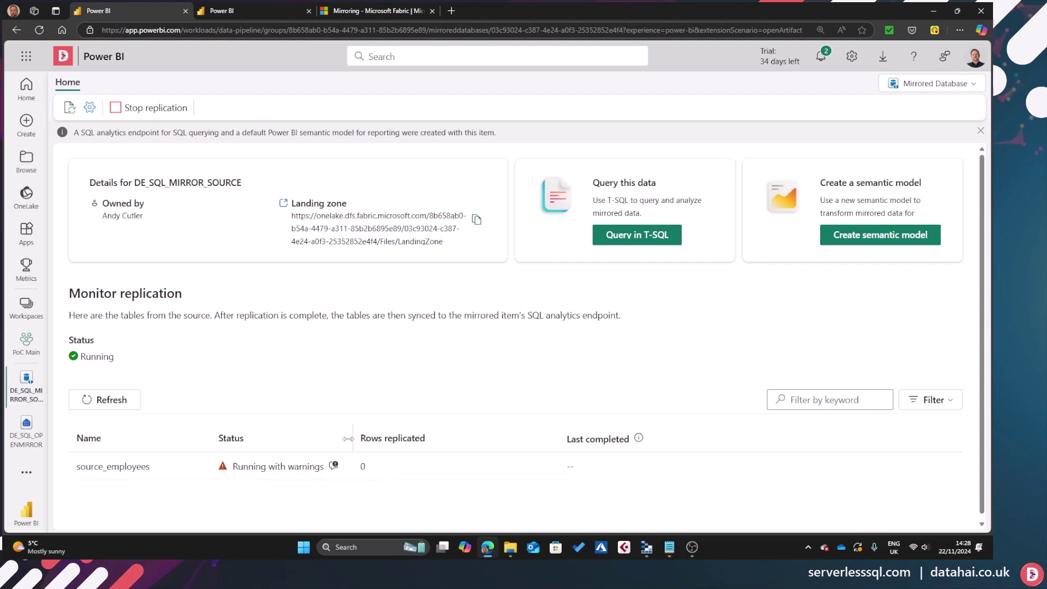
mouse_move(335, 469)
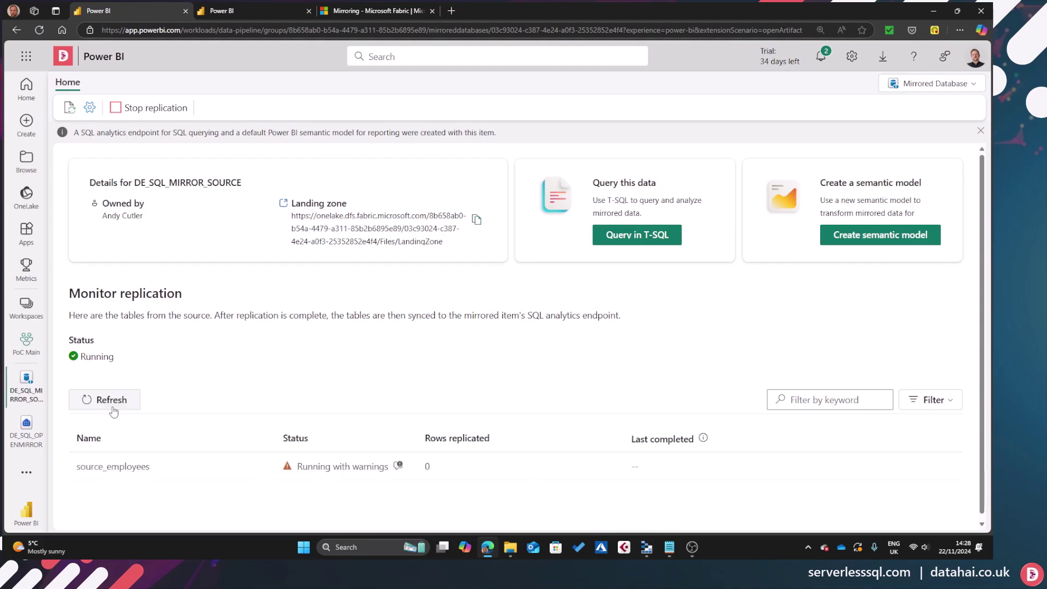
click(86, 401)
drag(275, 438, 212, 436)
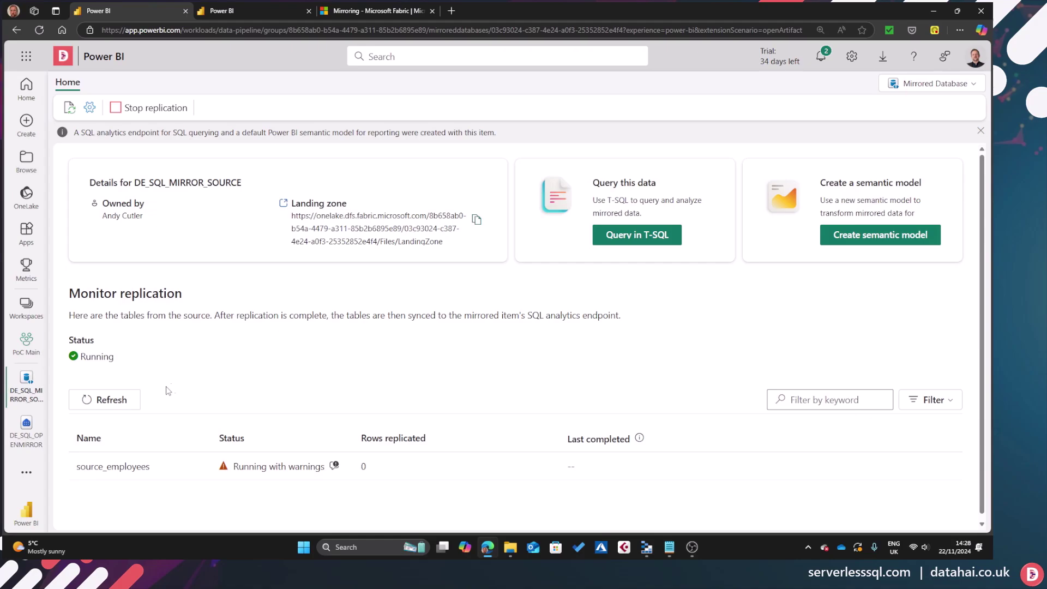
click(112, 402)
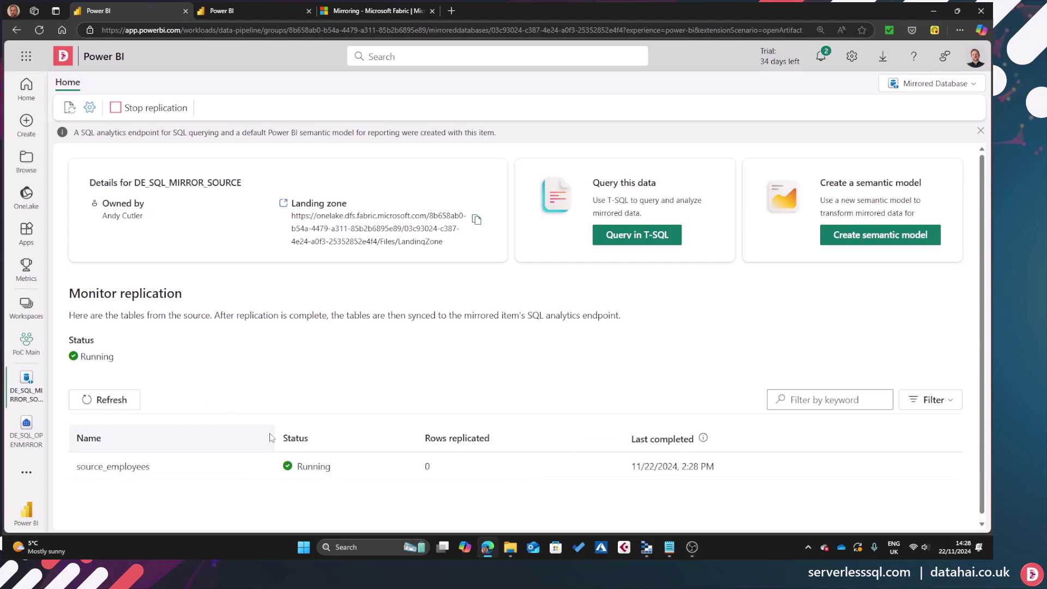
drag(275, 437, 212, 438)
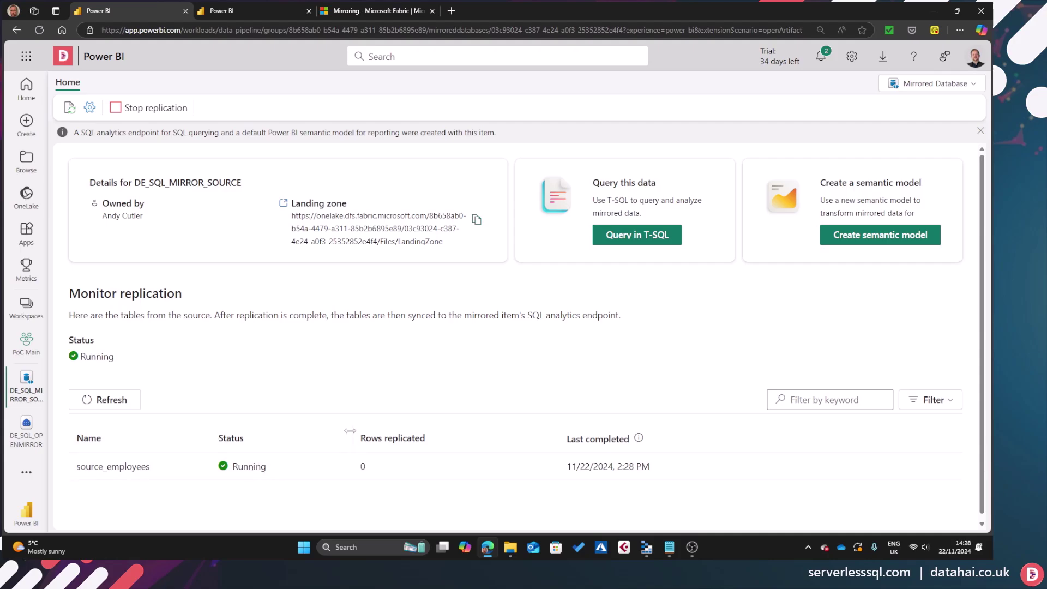
click(111, 401)
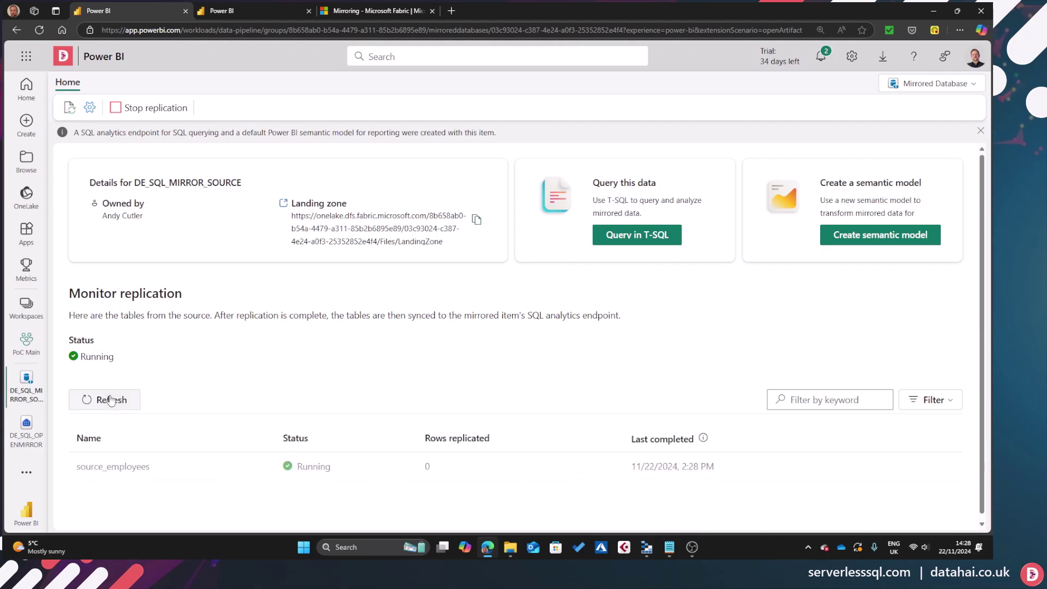
drag(276, 436, 209, 432)
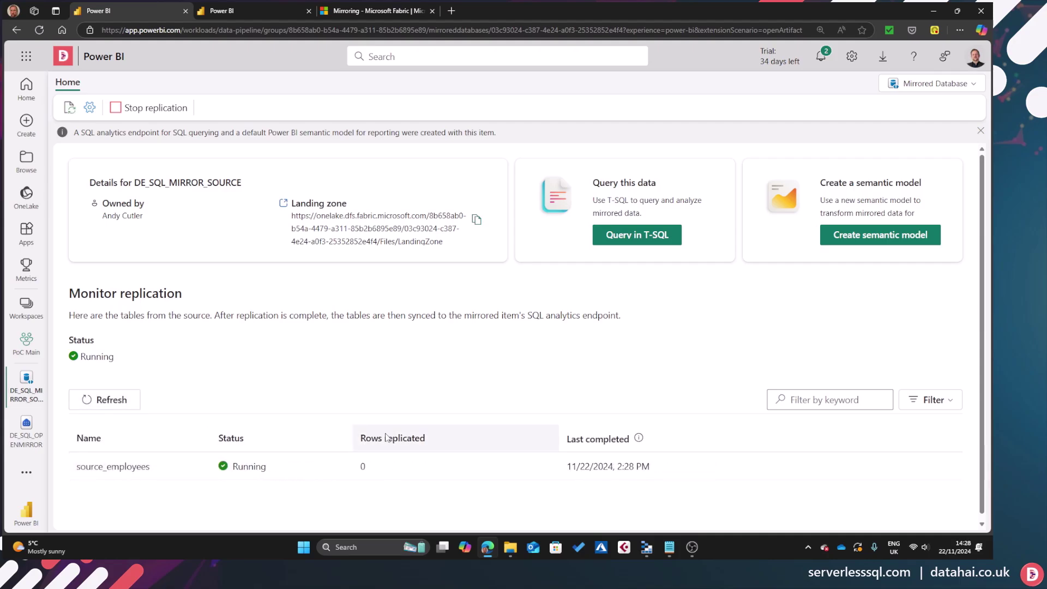
click(97, 401)
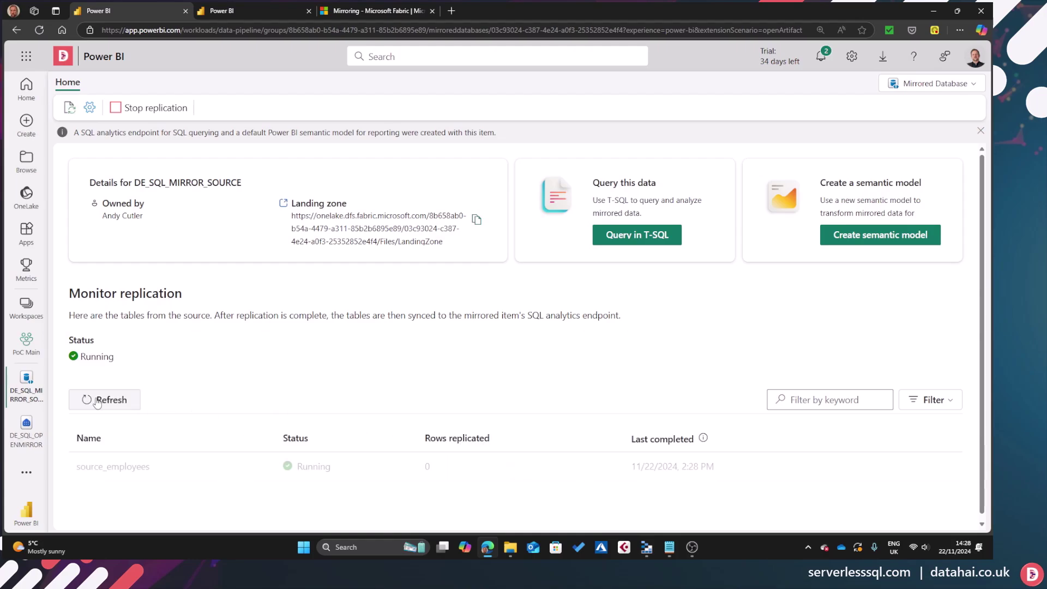
click(118, 385)
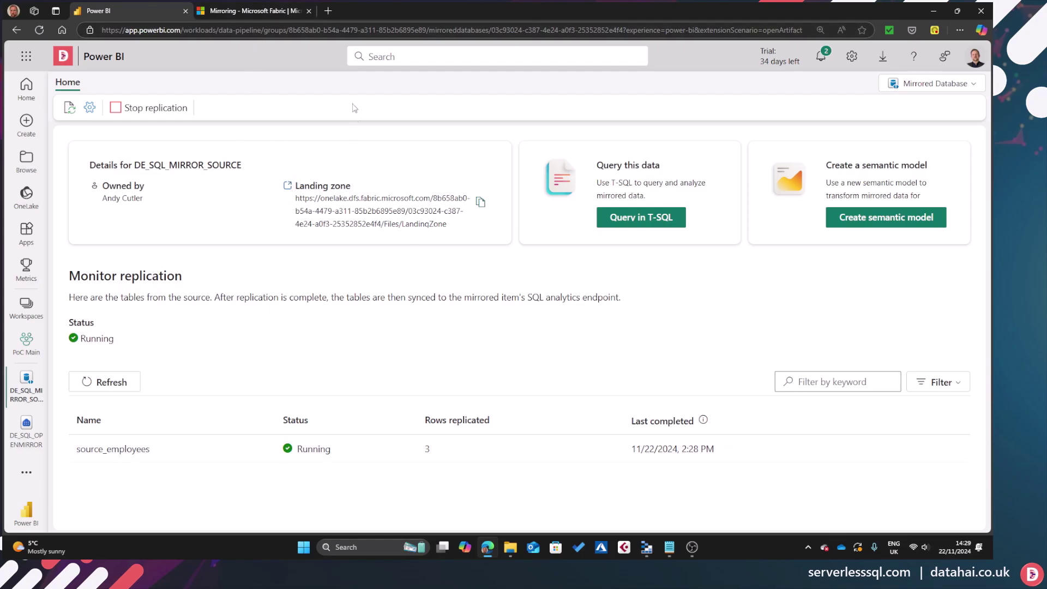
Open a copy of the mirrored database page in a new browser tab
click(348, 32)
key(ctrl+c)
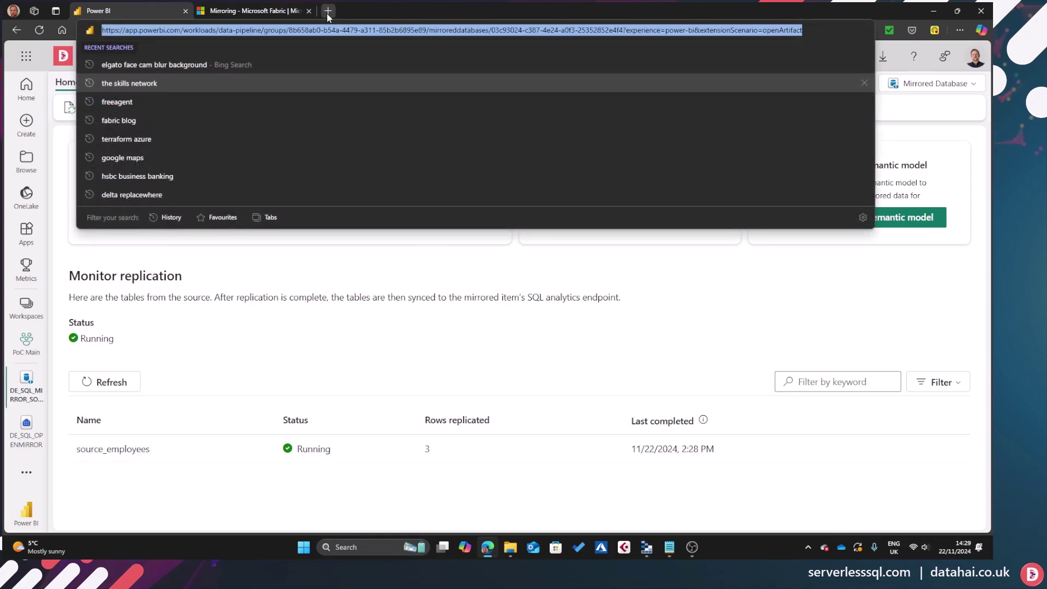
click(327, 10)
key(ctrl+v)
key(Return)
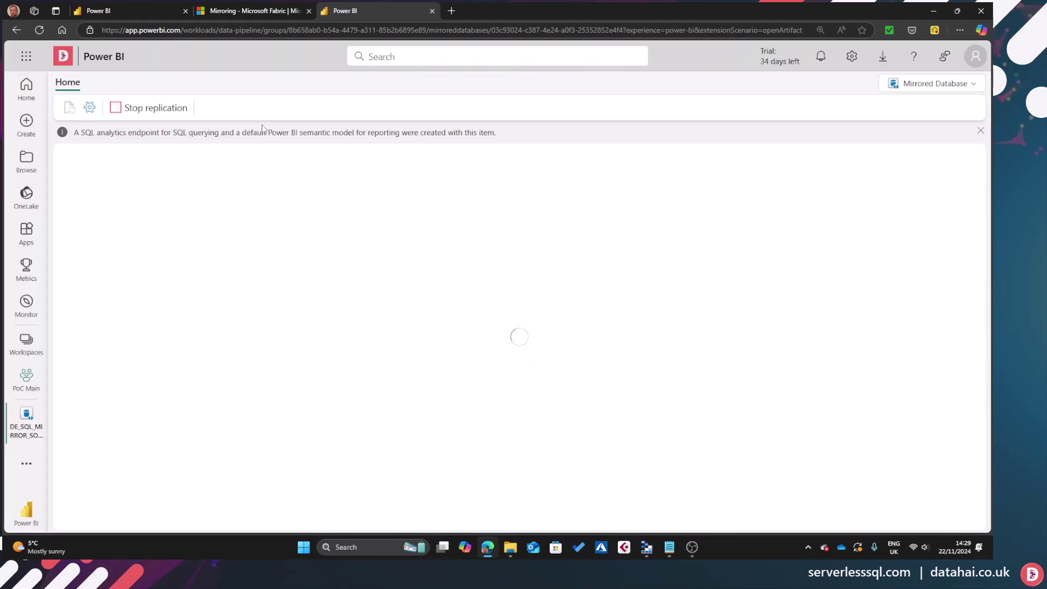
Open the SQL analytics endpoint and the options menu for the source_employees table
click(981, 132)
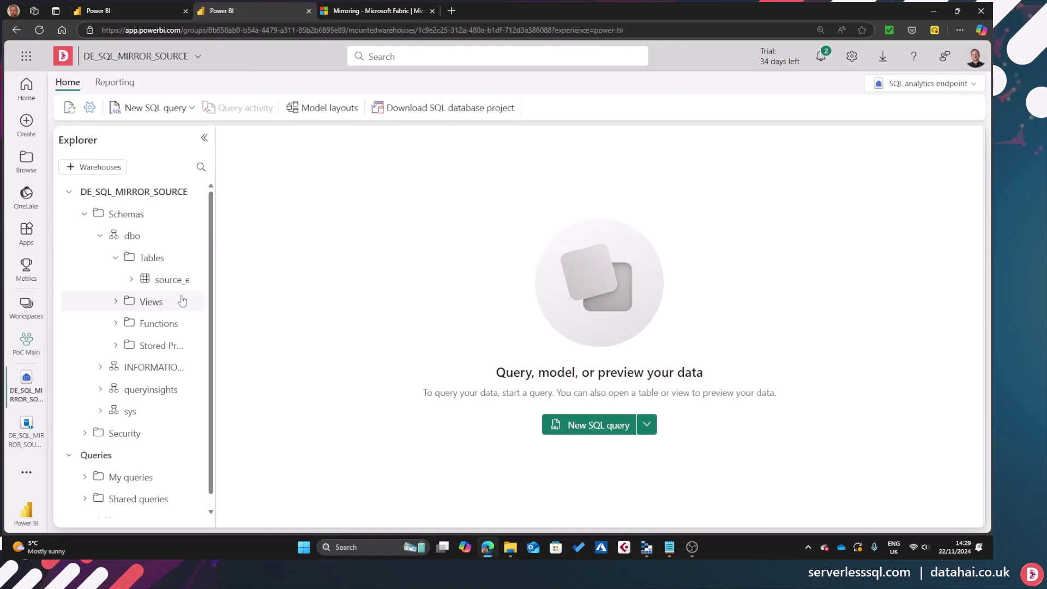
drag(216, 267, 275, 267)
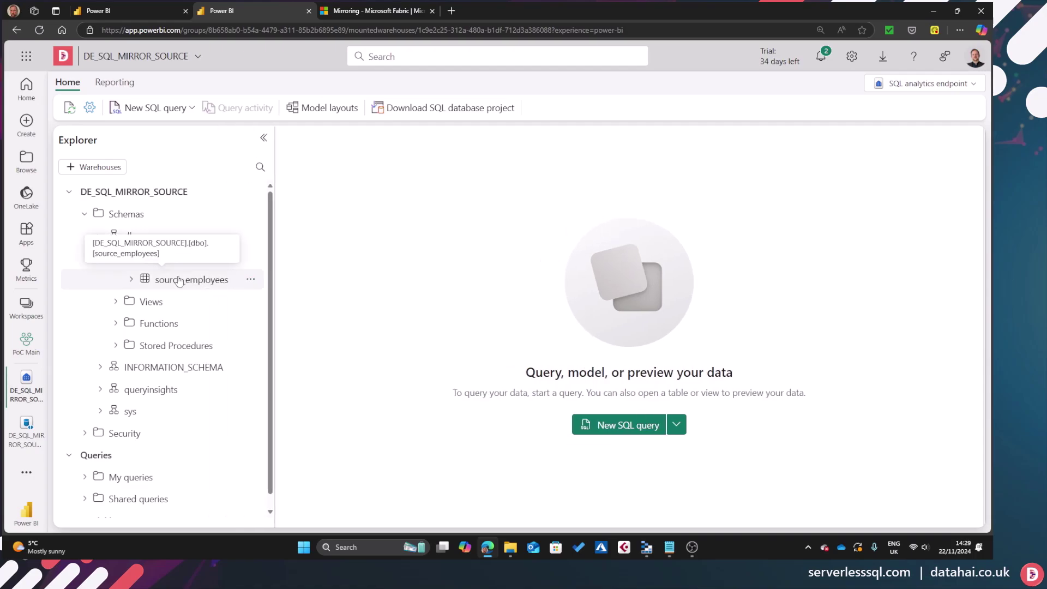
click(251, 279)
click(252, 282)
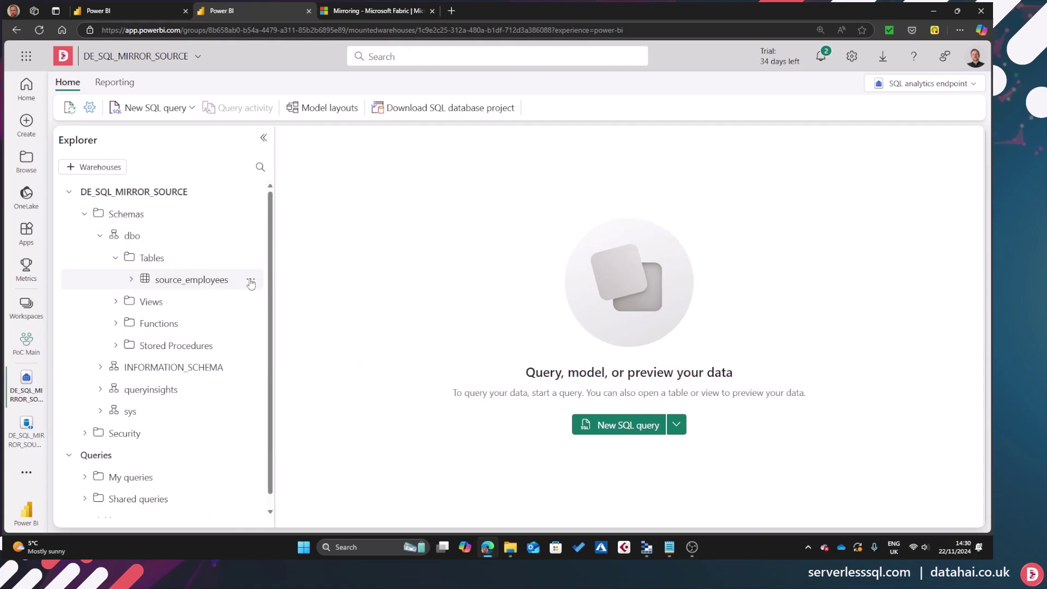
click(251, 279)
Run Select TOP 100 on source_employees, returning E0001–E0003 in Redmond, then return to Storage Explorer
mouse_move(277, 304)
click(371, 301)
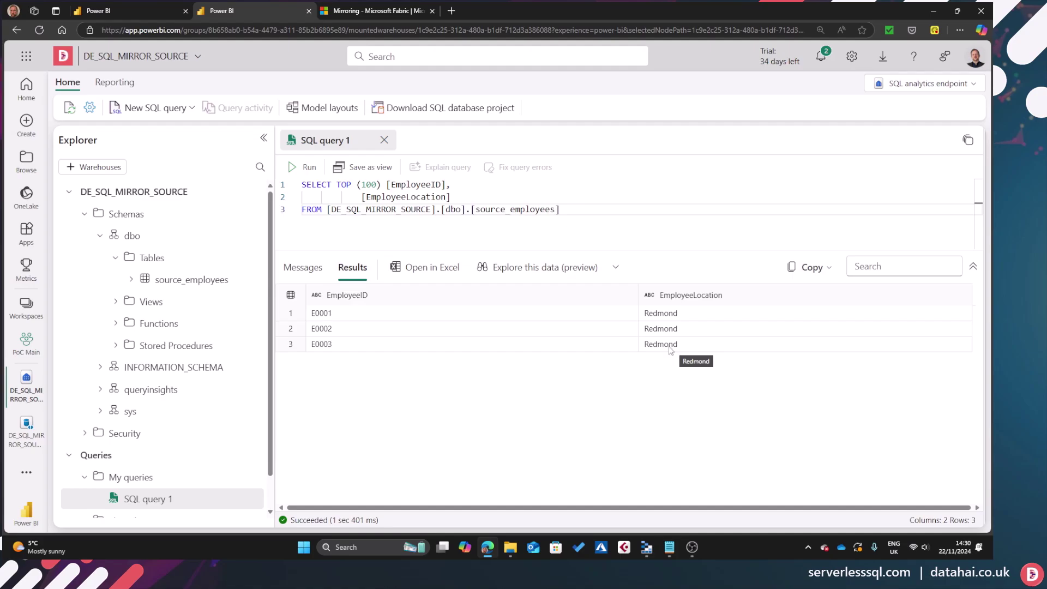
click(646, 547)
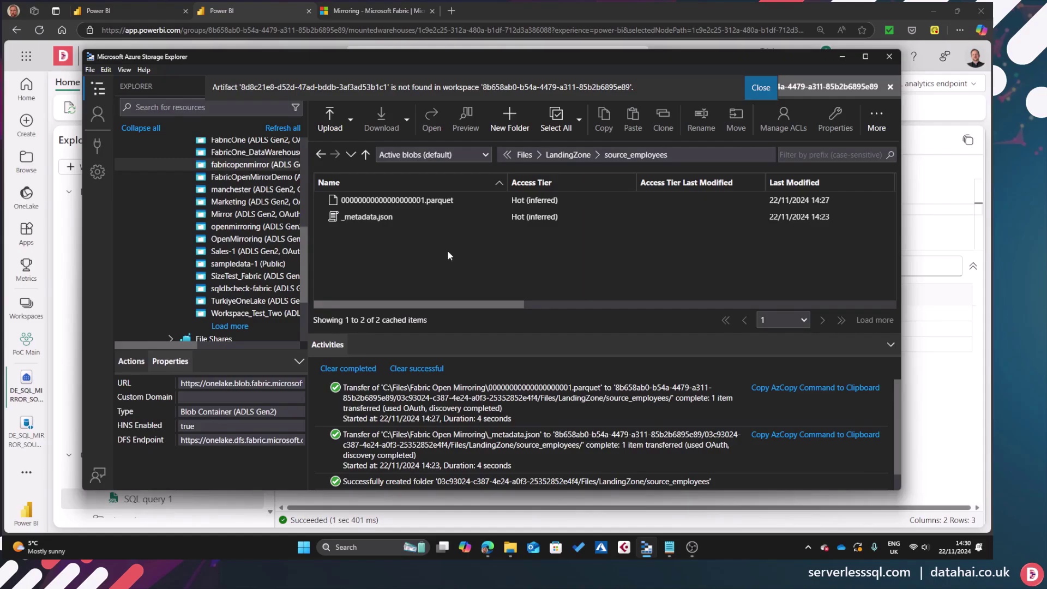
Upload 00000000000000000002.parquet into LandingZone/source_employees
click(341, 130)
click(343, 158)
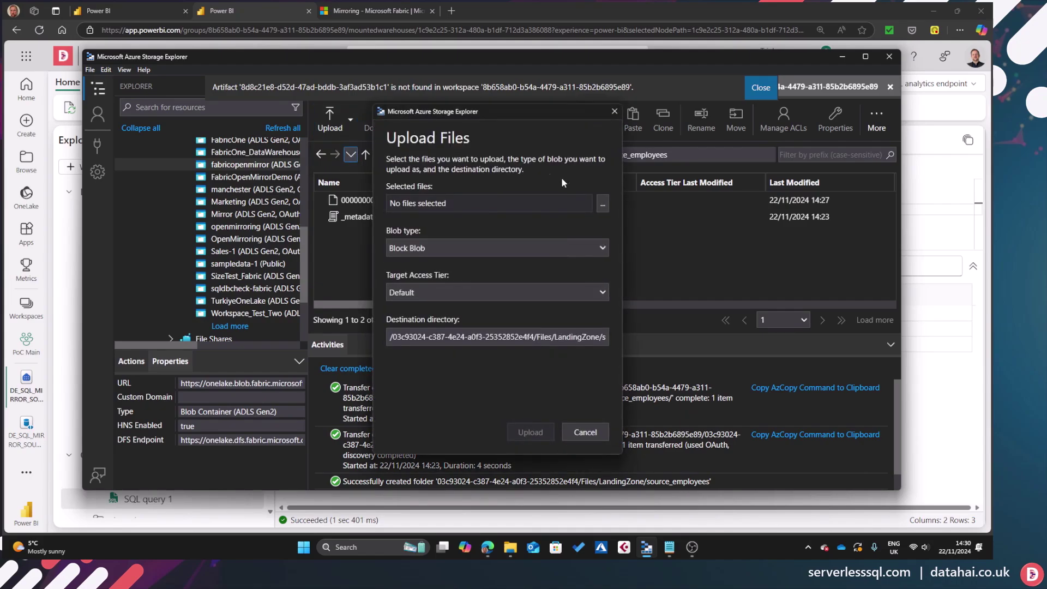
click(603, 204)
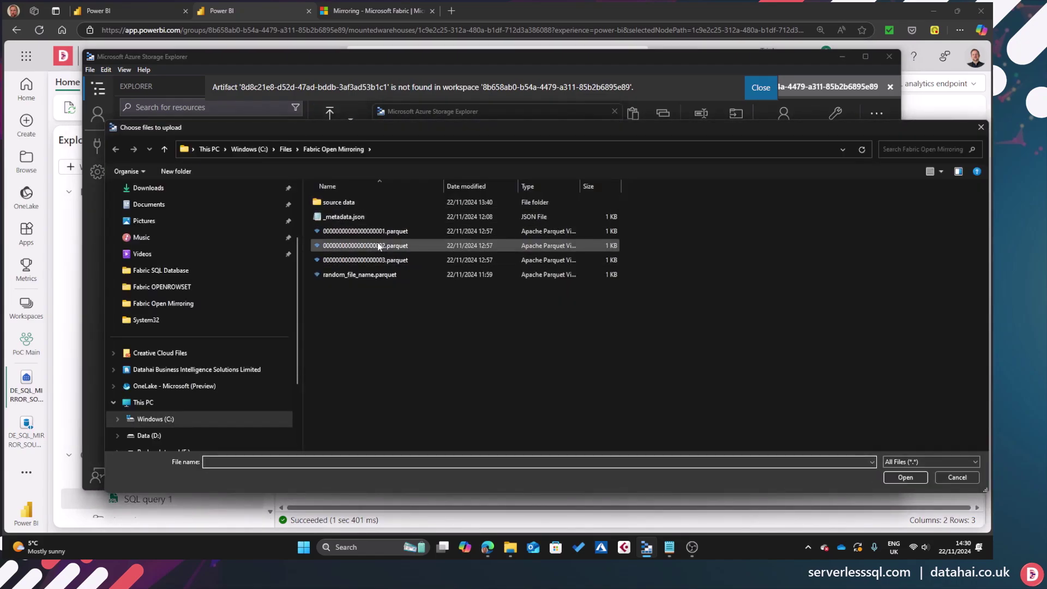
double_click(378, 246)
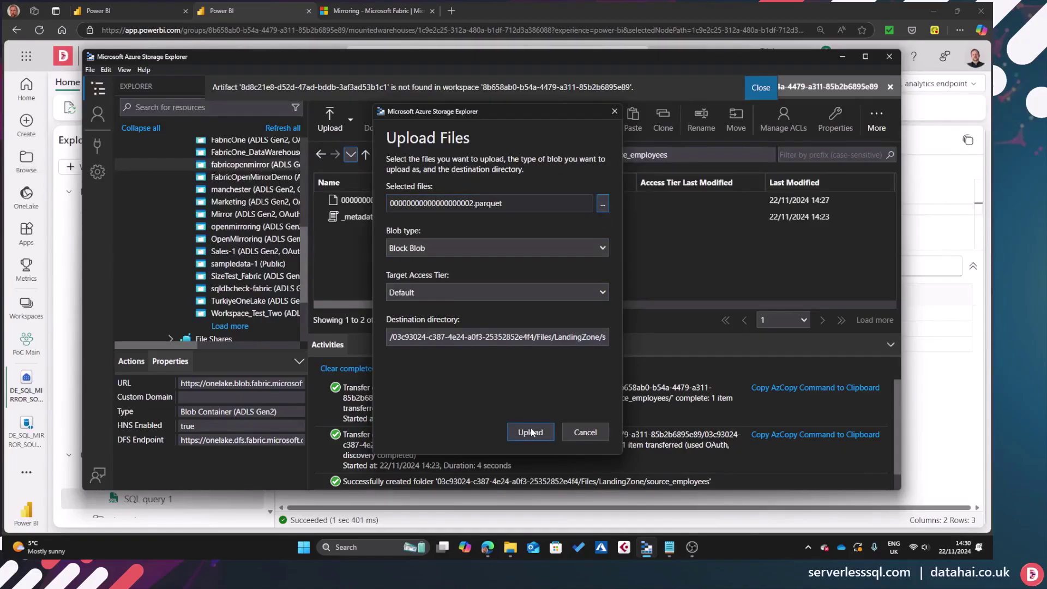
click(531, 432)
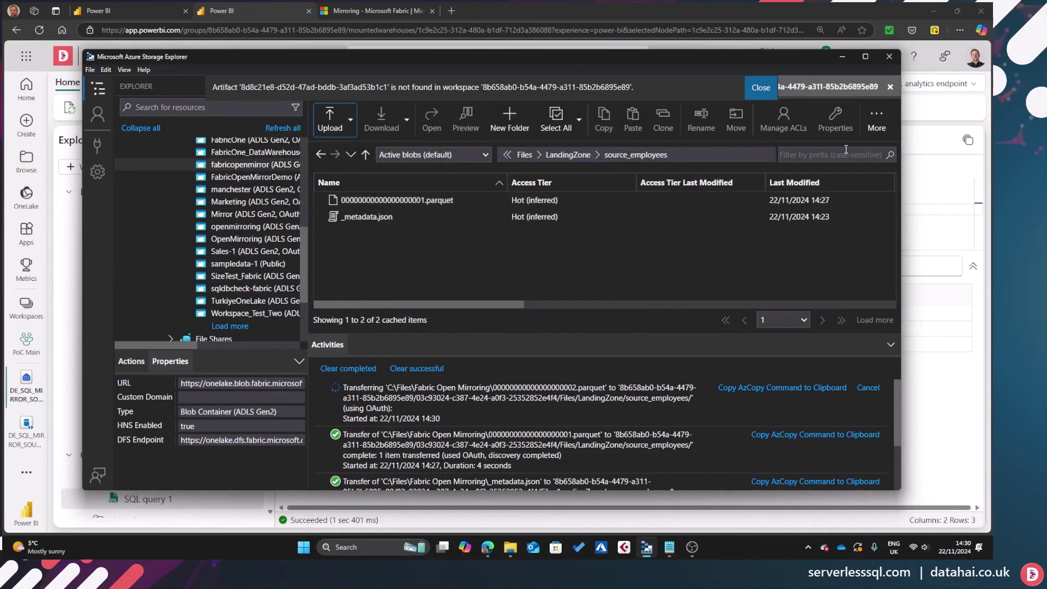
click(876, 117)
click(703, 268)
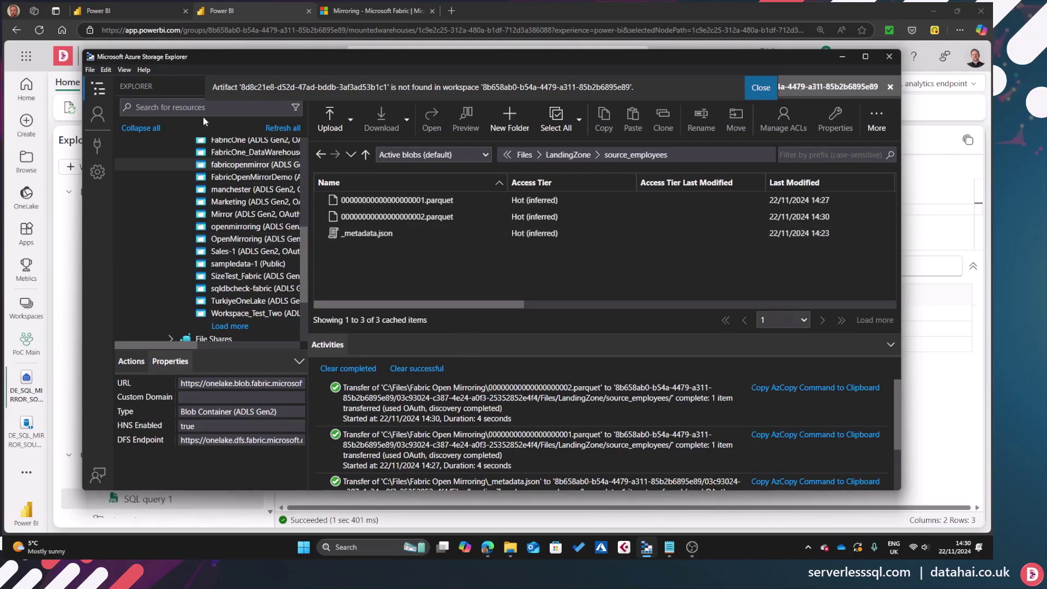
Refresh the replication monitor until source_employees shows 4 rows replicated, last completed 2:31 PM
click(152, 6)
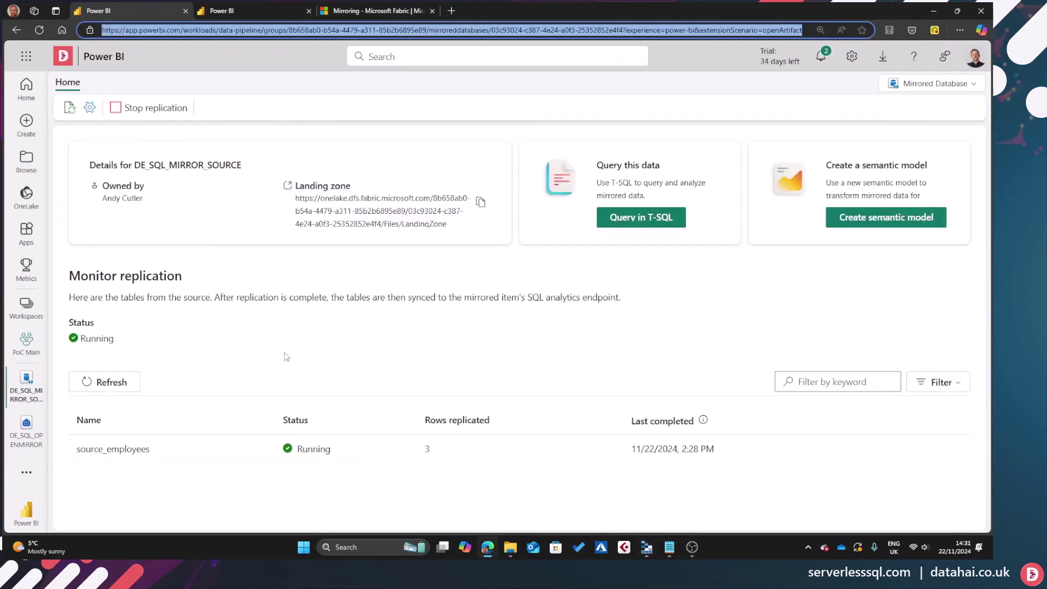
click(101, 381)
click(102, 382)
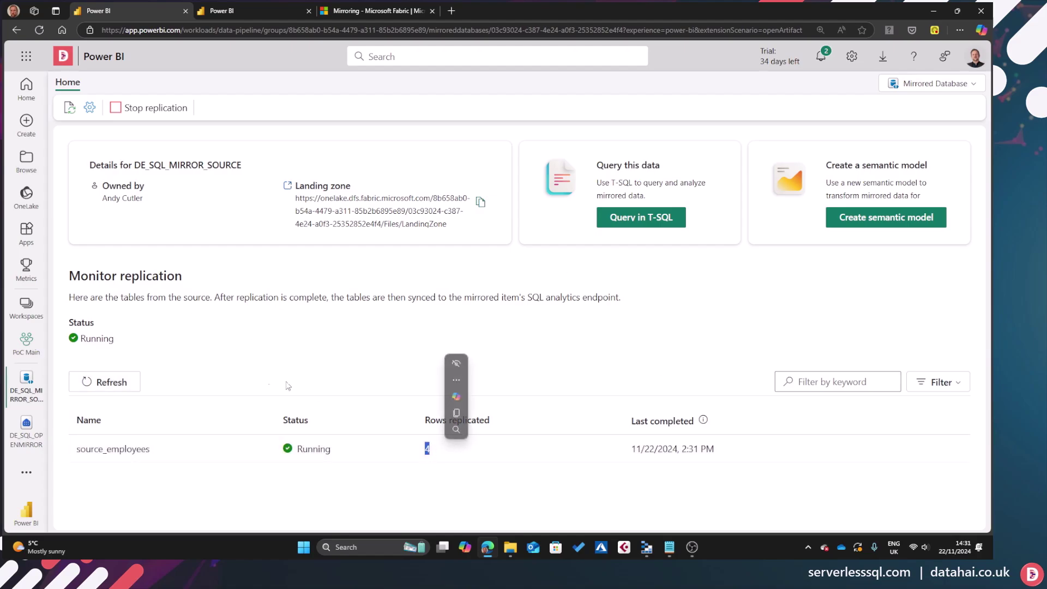
click(240, 371)
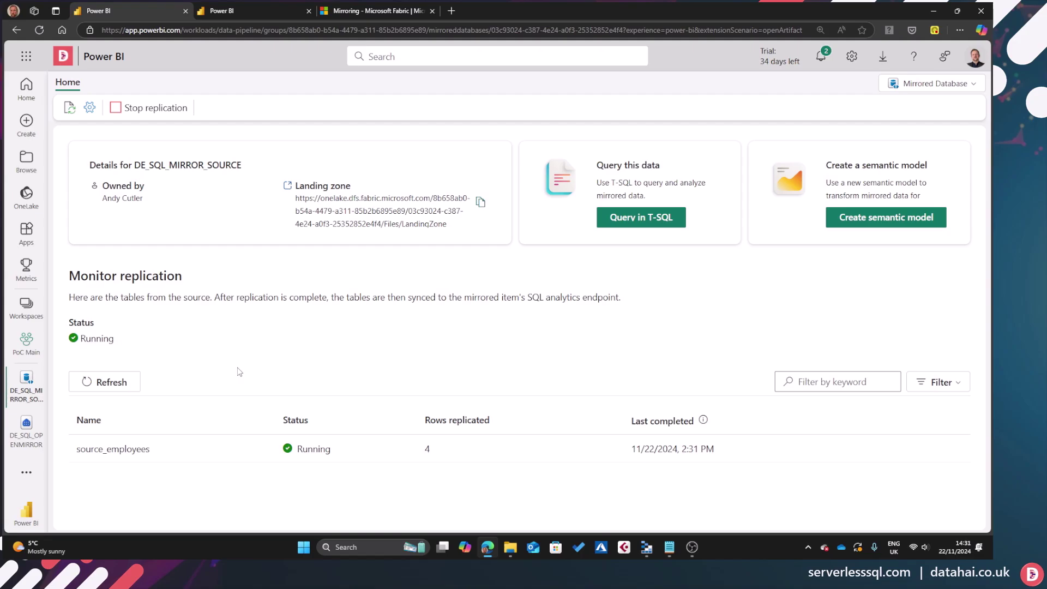
Check the rerun query showing E0001 now in UK, then return to Storage Explorer
click(255, 11)
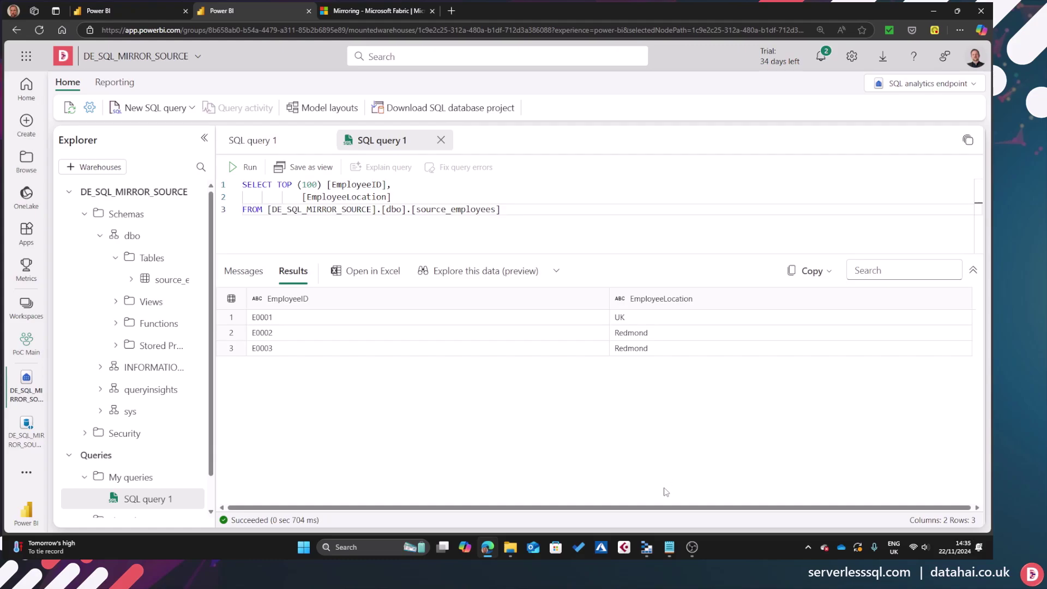
click(647, 547)
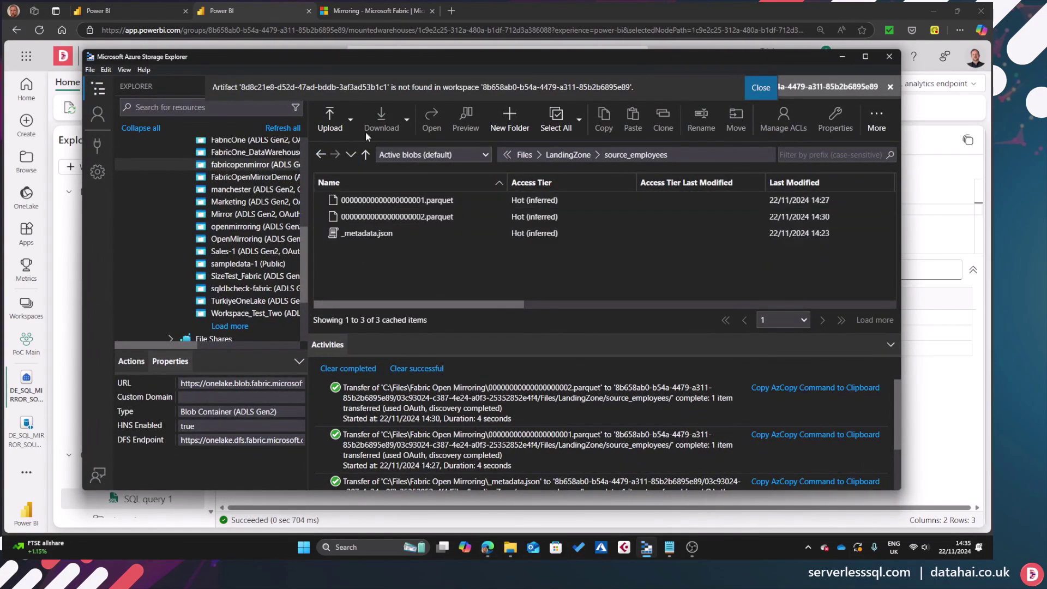
Upload 00000000000000000003.parquet into LandingZone/source_employees
click(349, 125)
click(344, 158)
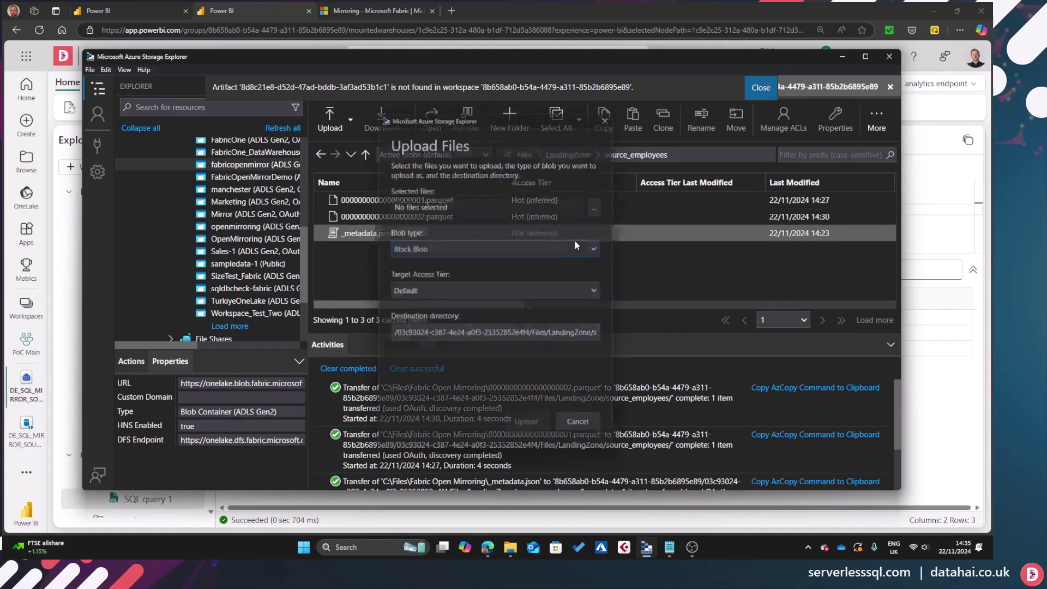
click(602, 205)
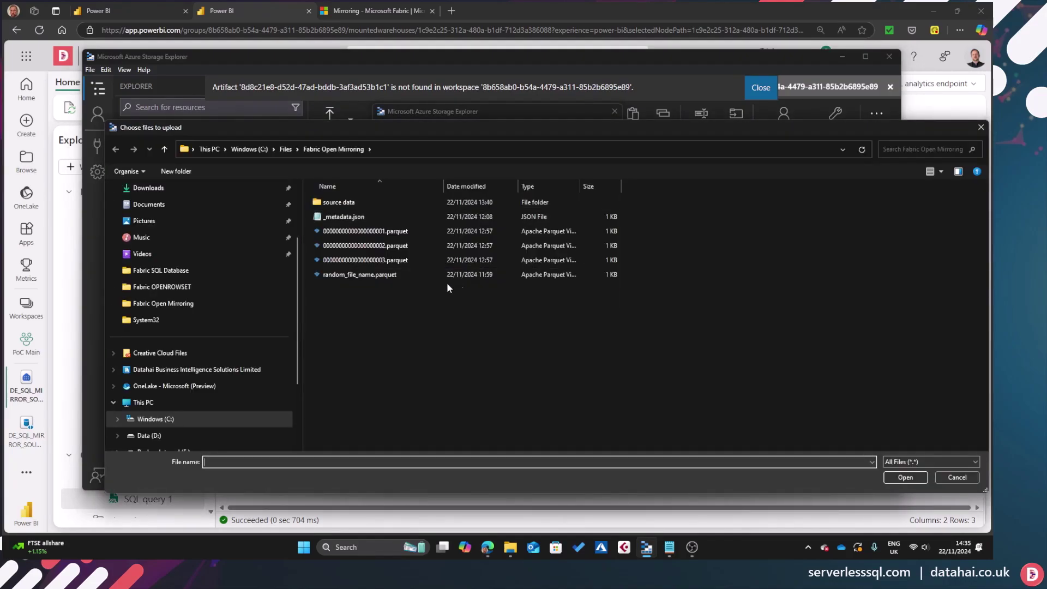
double_click(366, 260)
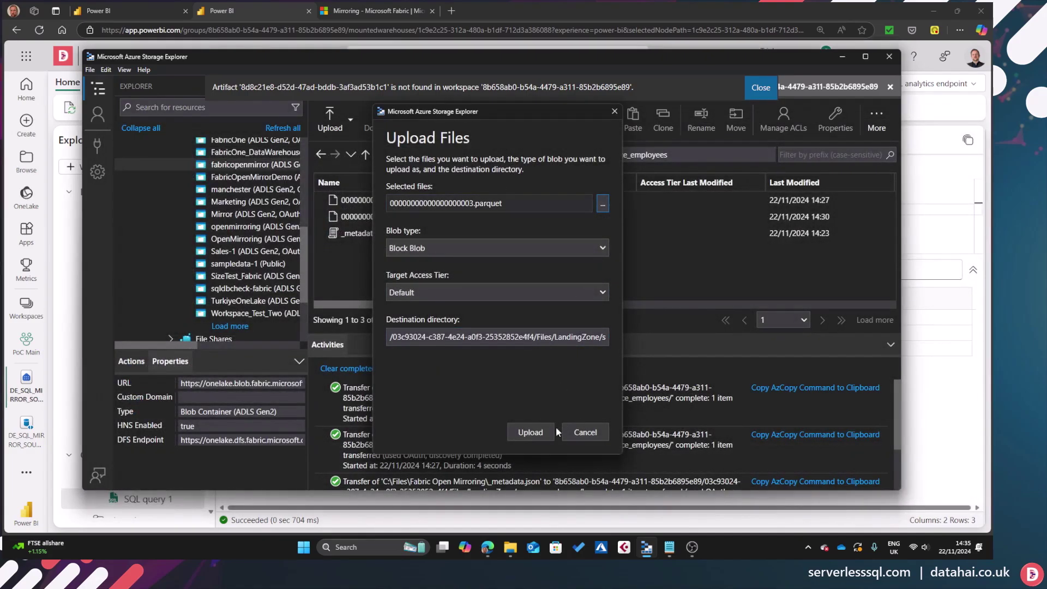
click(551, 431)
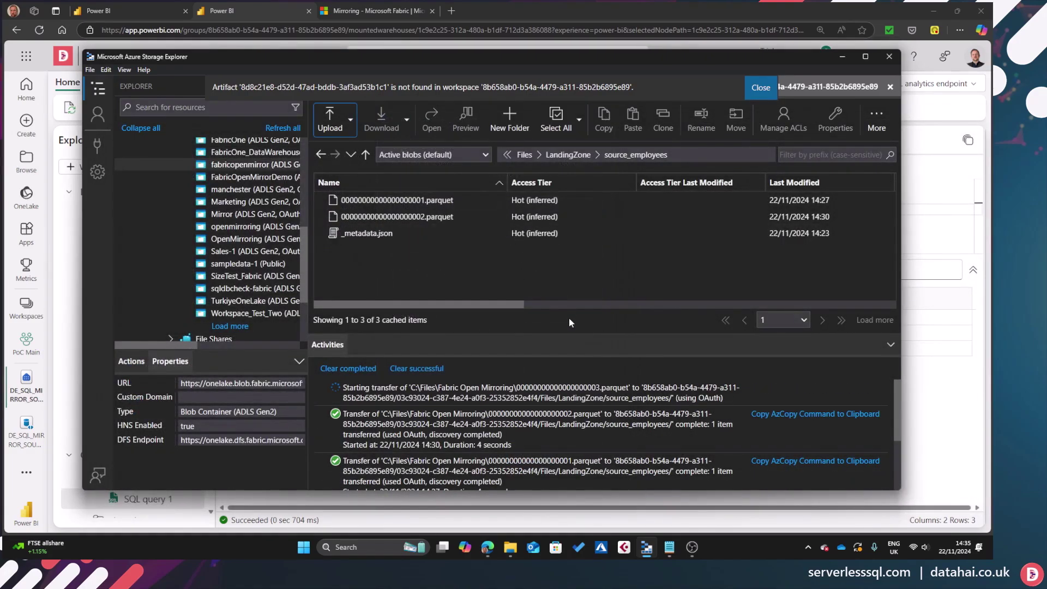
click(315, 515)
Refresh the replication monitor until source_employees shows 5 rows replicated, last completed 2:35 PM
click(136, 10)
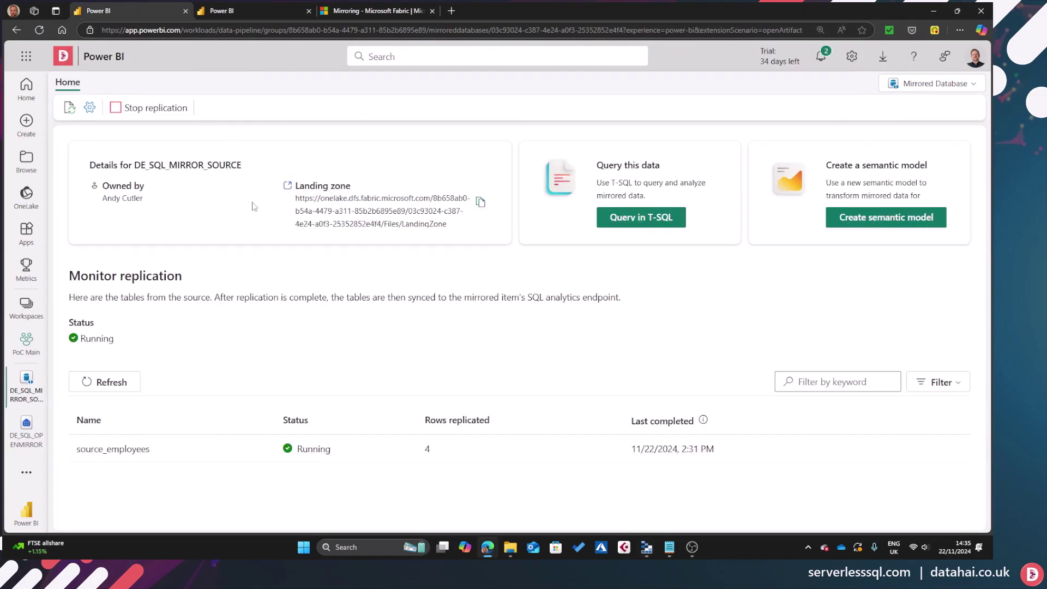
click(87, 384)
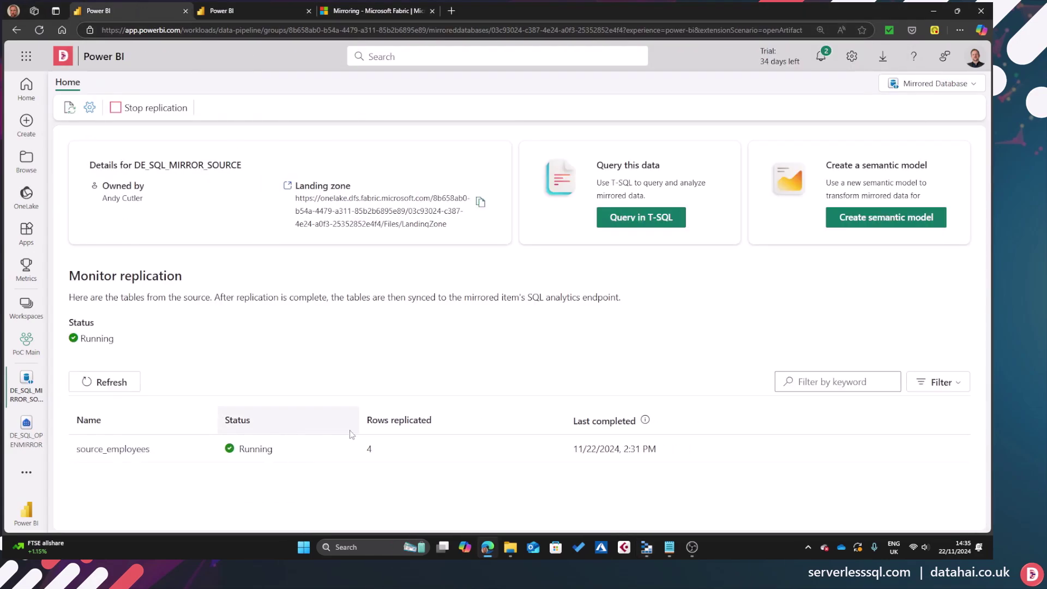
click(117, 380)
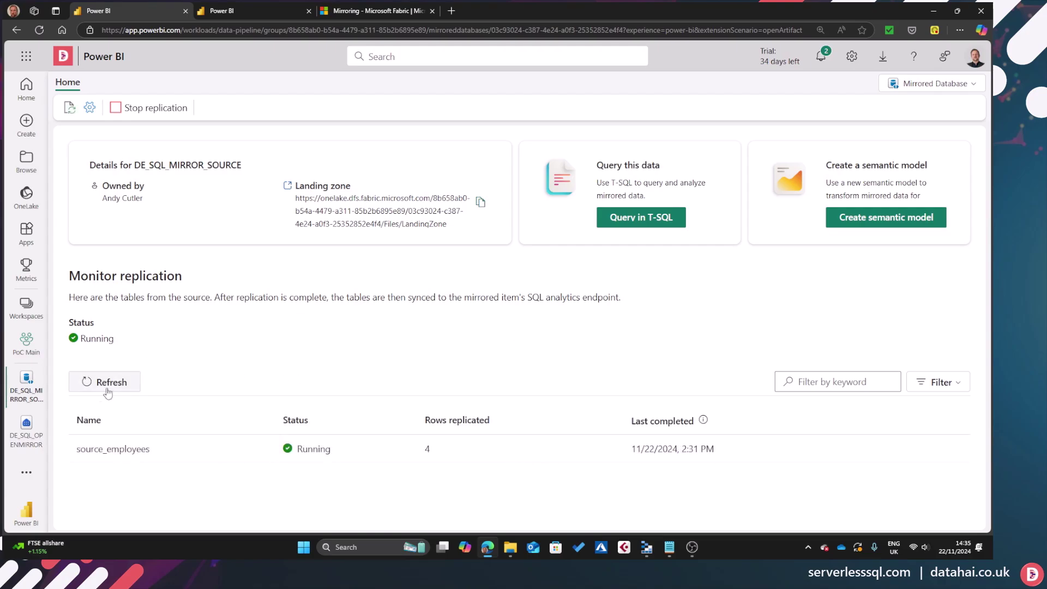
click(113, 381)
click(121, 381)
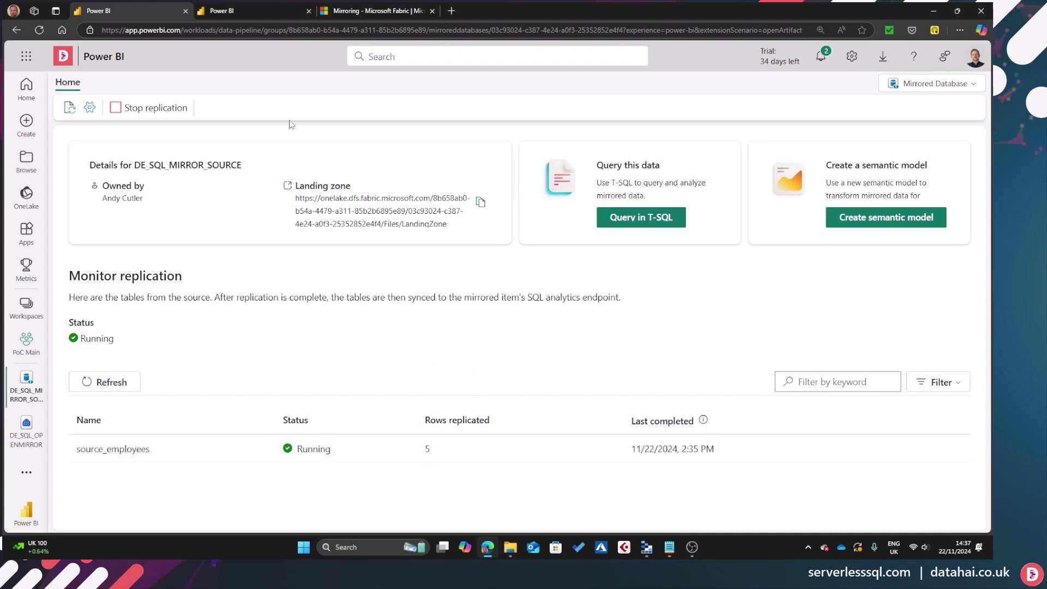
Rerun the source_employees query, confirming only E0002 and E0003 in Redmond remain
click(254, 12)
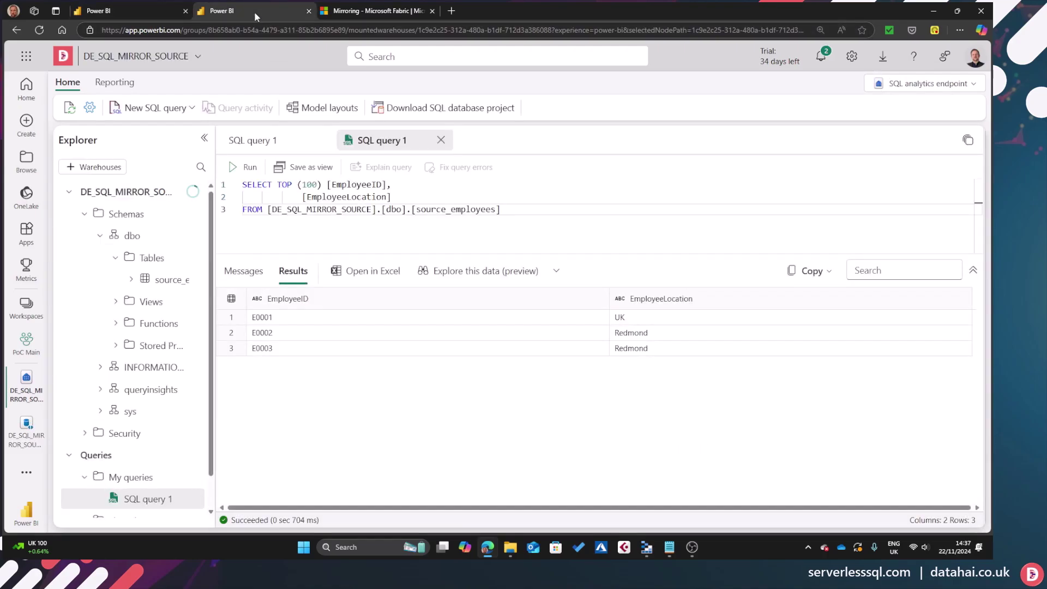
click(237, 169)
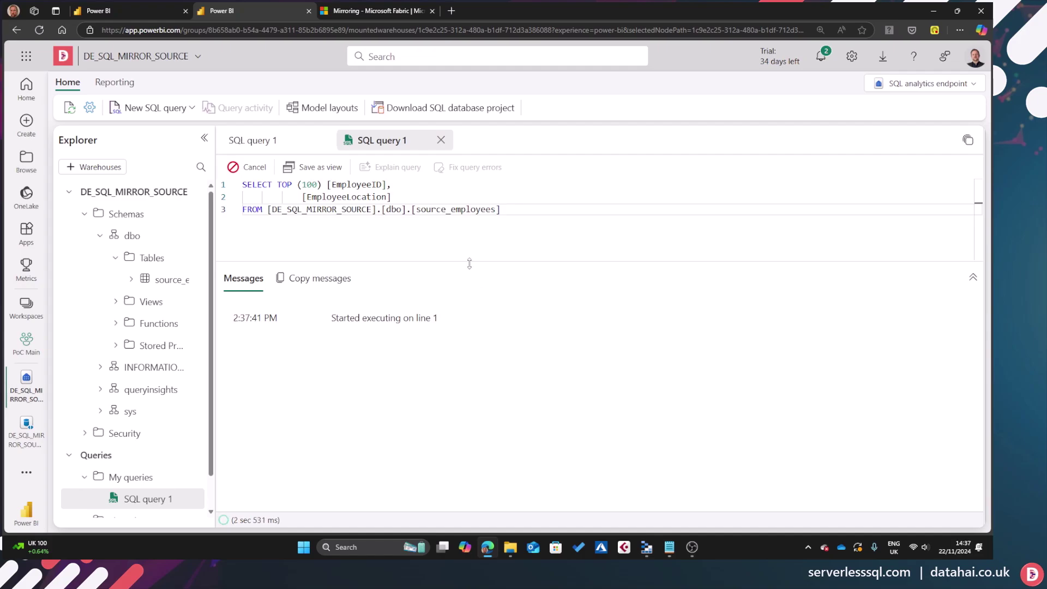
drag(469, 261, 470, 249)
click(538, 212)
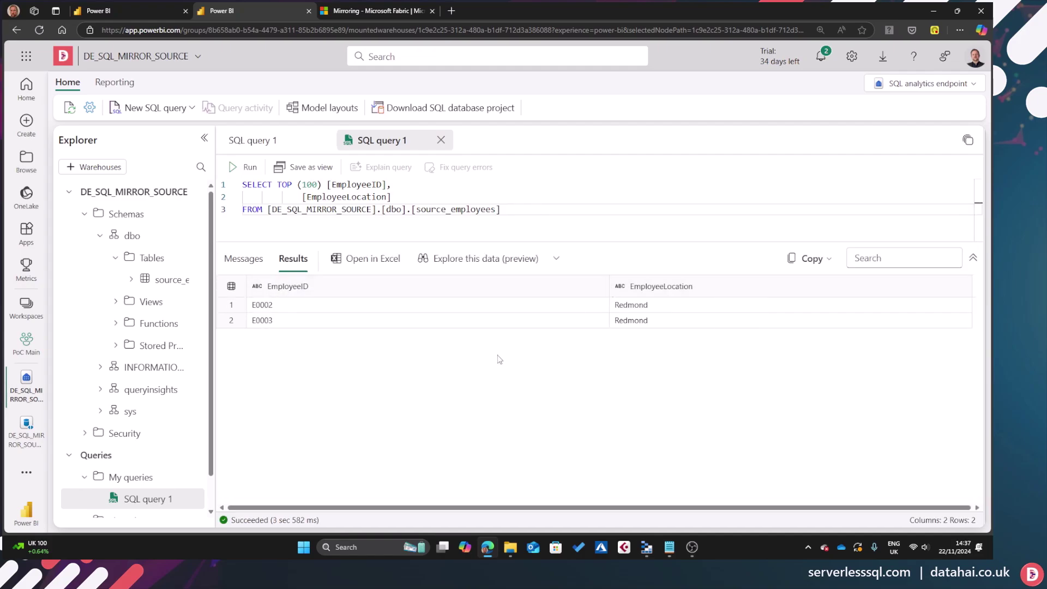
click(391, 12)
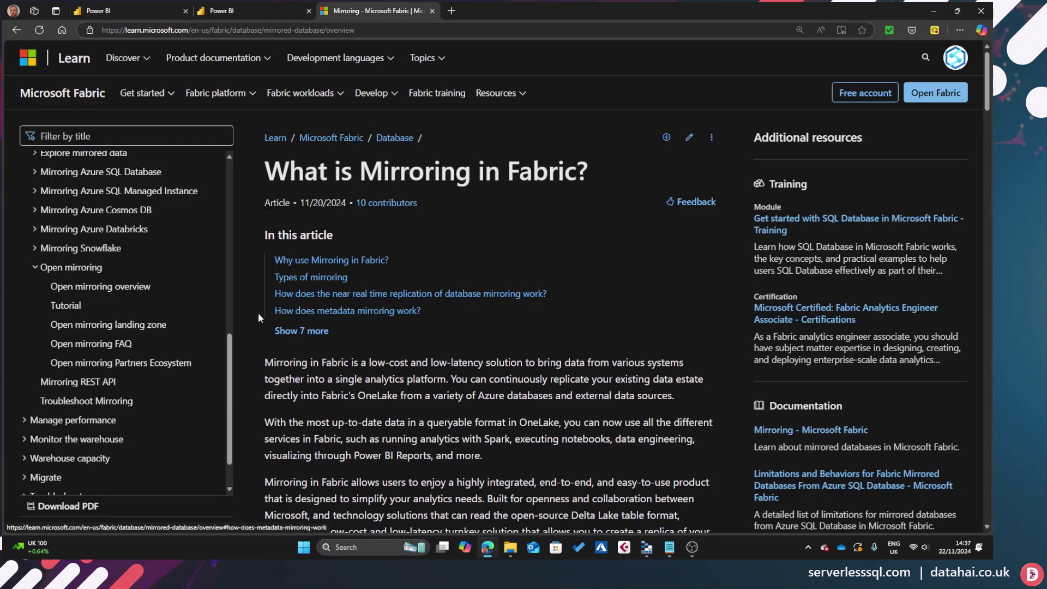